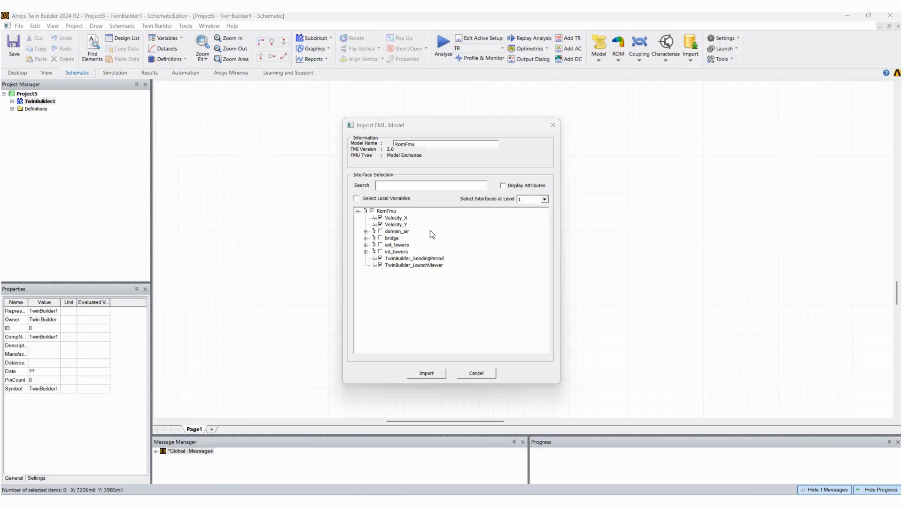
Include the average StaticPressure outputs of bridge and ext_towers in the FMU interface selection
left_click(366, 232)
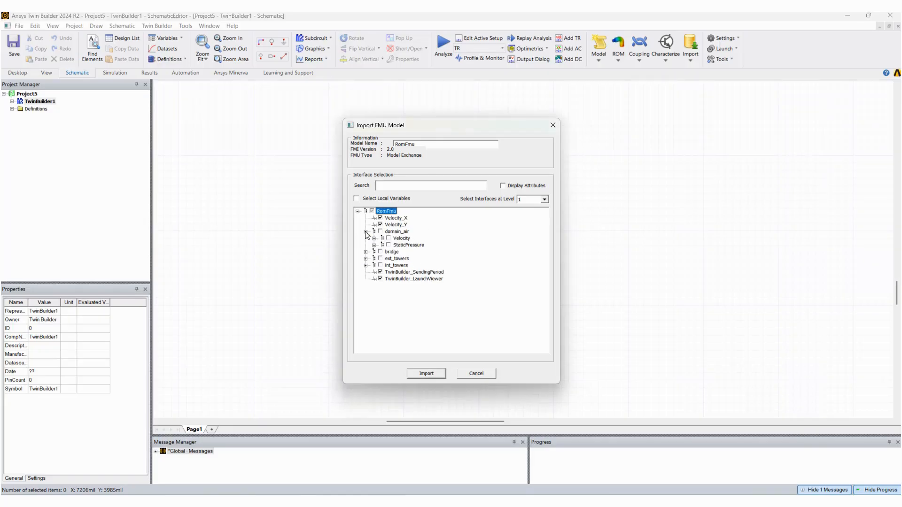
left_click(367, 252)
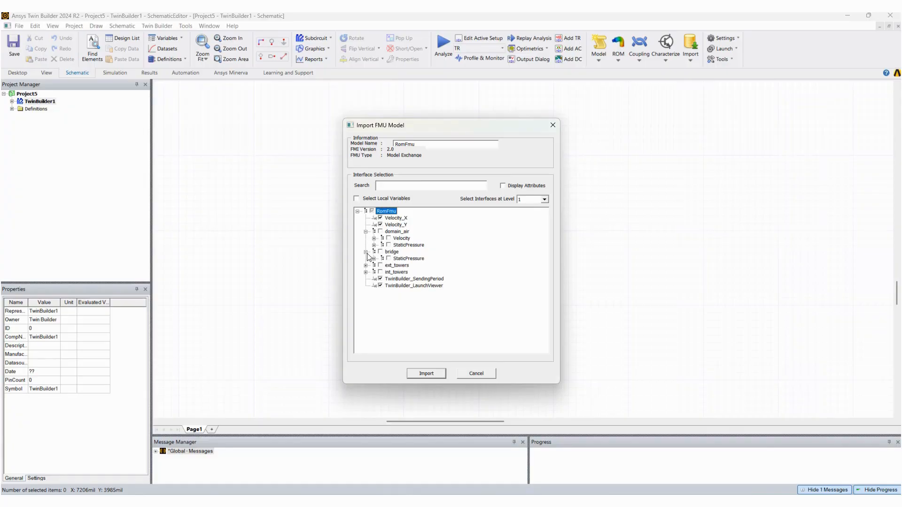
left_click(366, 266)
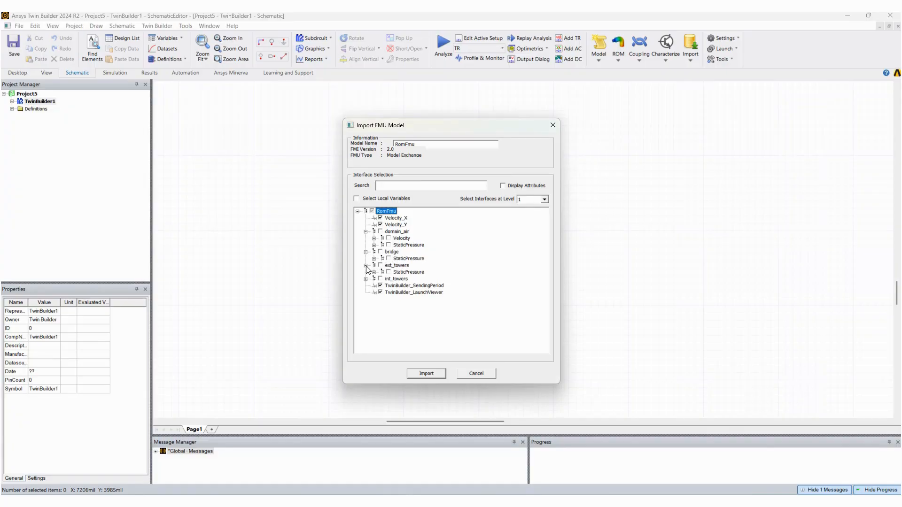
left_click(366, 280)
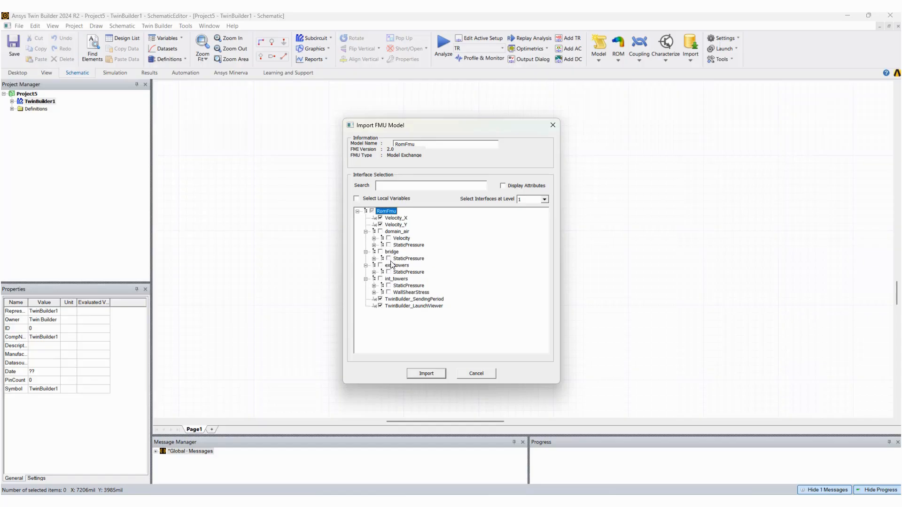
left_click(374, 258)
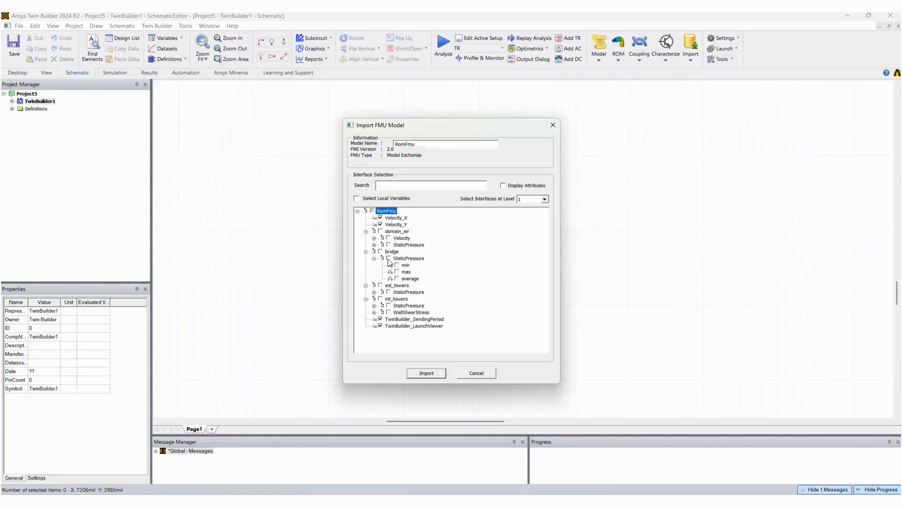
left_click(397, 279)
left_click(374, 292)
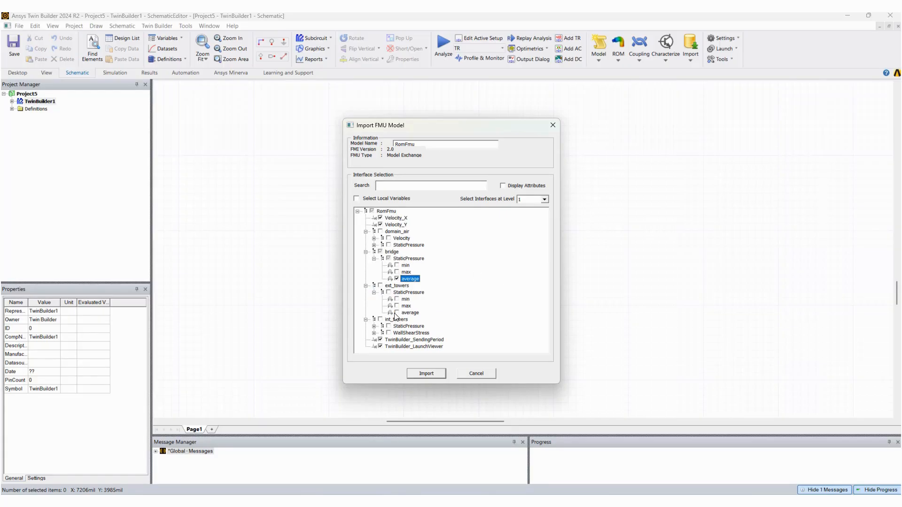
left_click(397, 313)
Include the average WallShearStress output of int_towers in the FMU interface selection
left_click(374, 326)
scroll(454, 322, "down", 1)
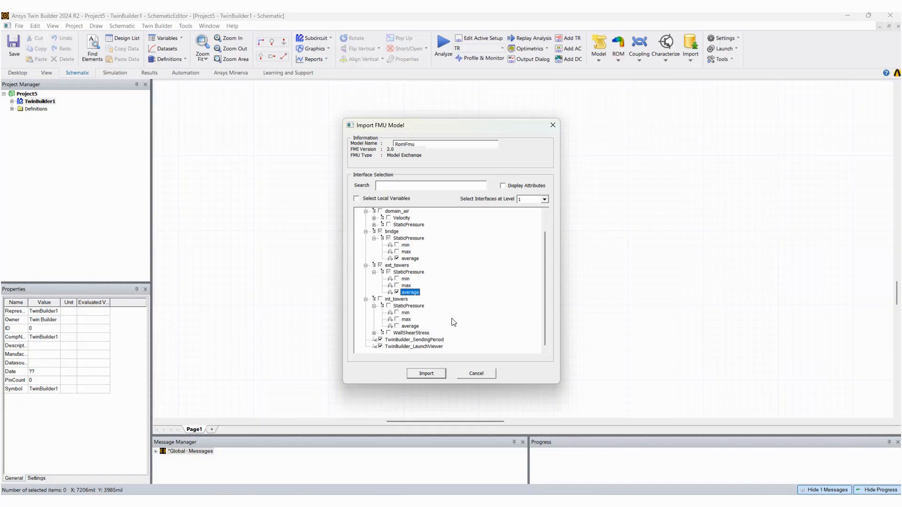
left_click(399, 327)
left_click(374, 333)
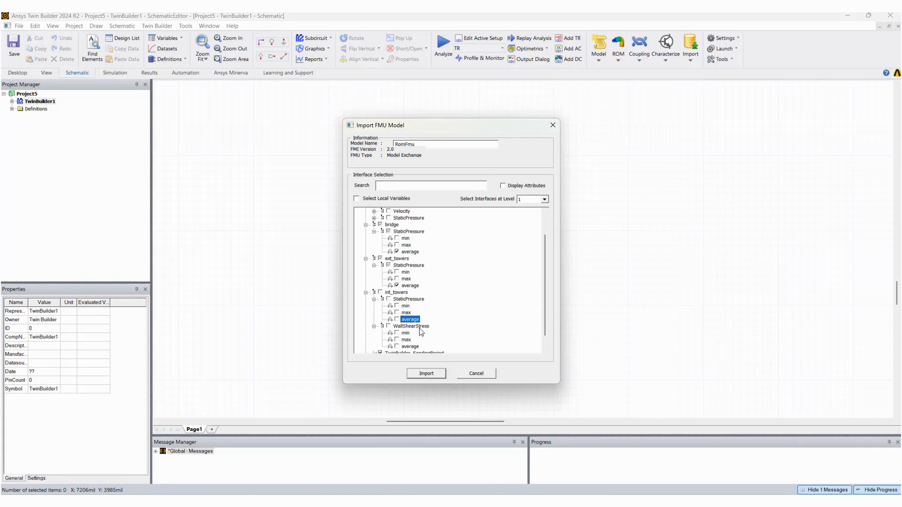
scroll(417, 332, "down", 1)
left_click(397, 334)
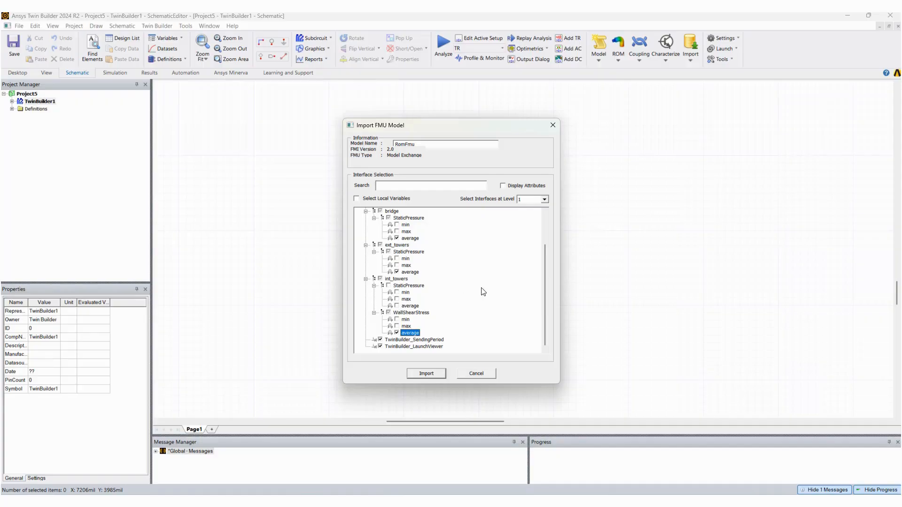
Import the FMU model with the selected interfaces and place one RomFmu block on the schematic
left_click(437, 375)
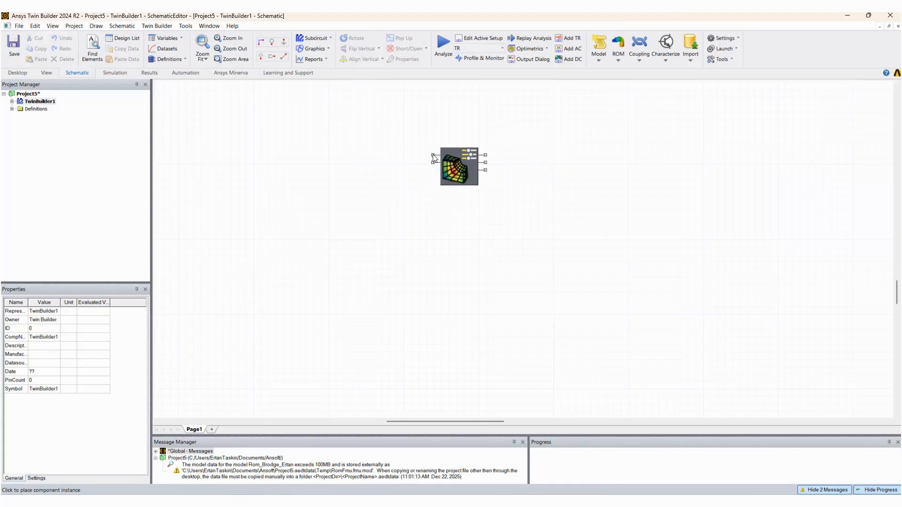
left_click(434, 160)
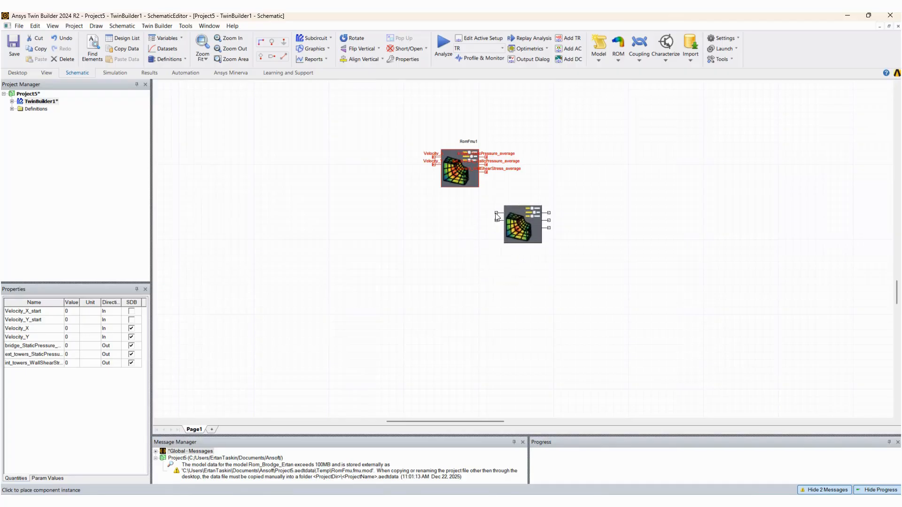
key("Escape")
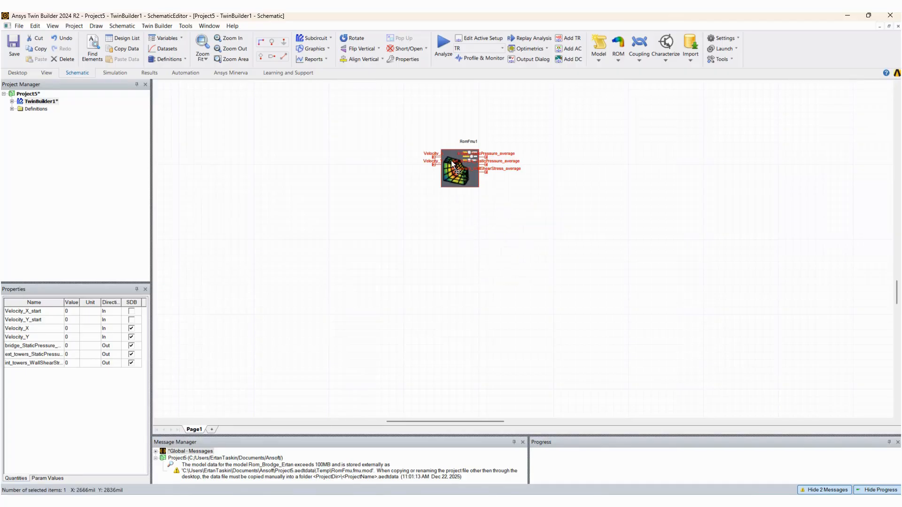
left_click(424, 216)
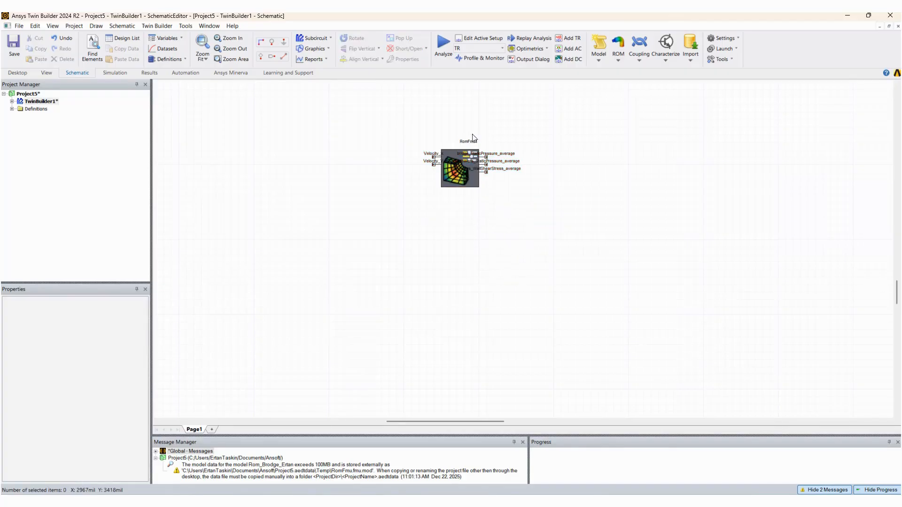
Move the RomFmu block to the right and then slightly down on the schematic
scroll(466, 161, "up", 3)
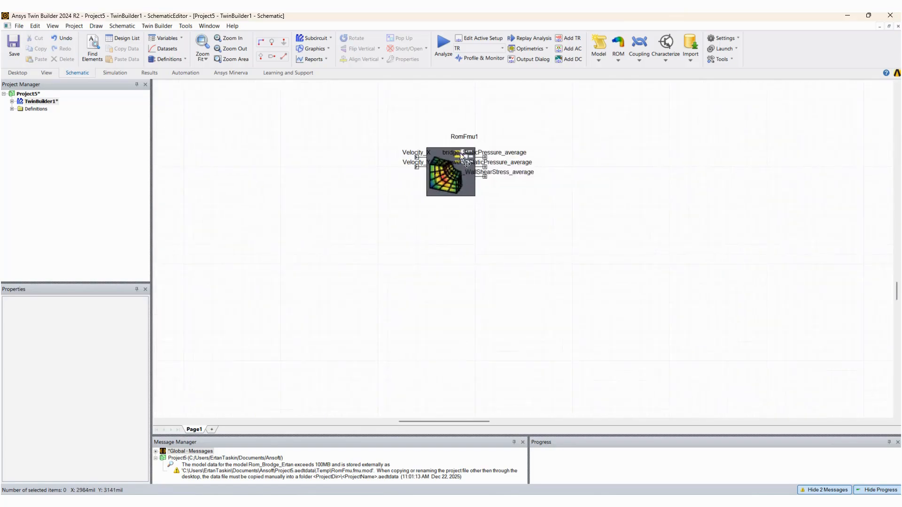
scroll(445, 160, "up", 2)
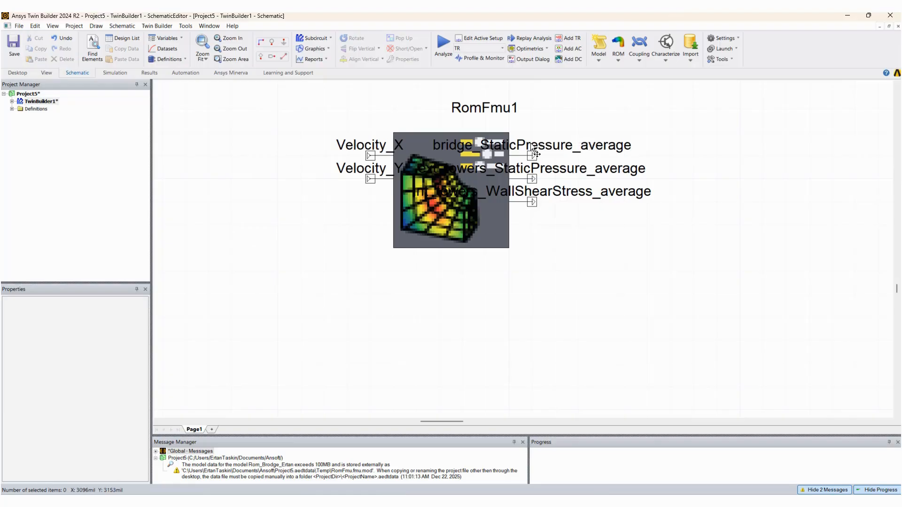
left_click_drag(493, 150, 562, 149)
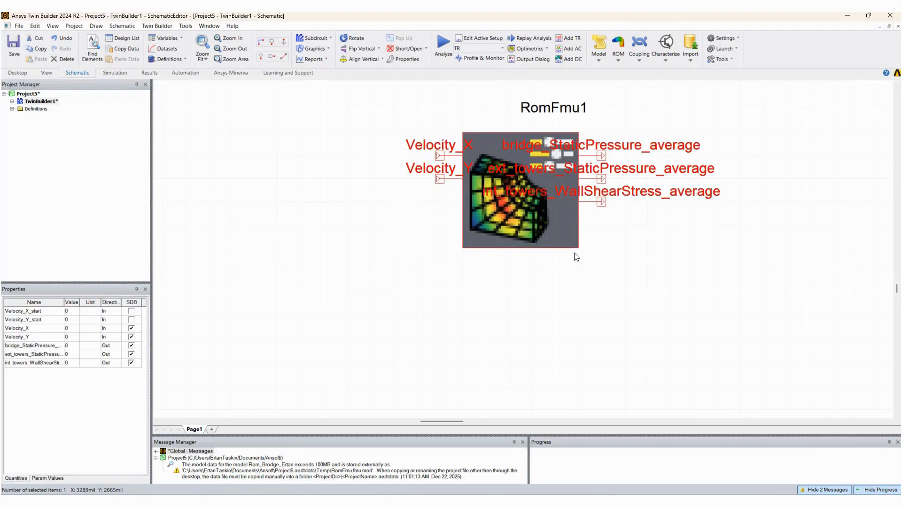
left_click(541, 257)
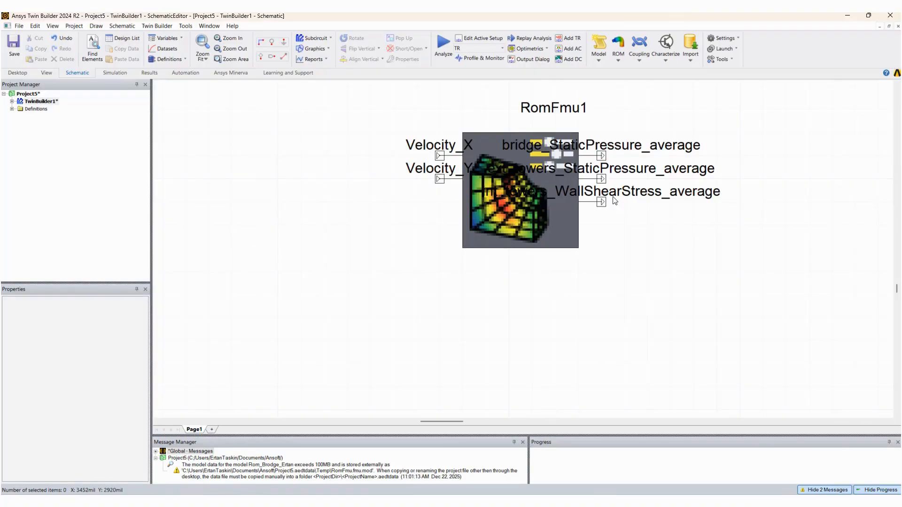
scroll(535, 206, "up", 1)
scroll(535, 206, "down", 2)
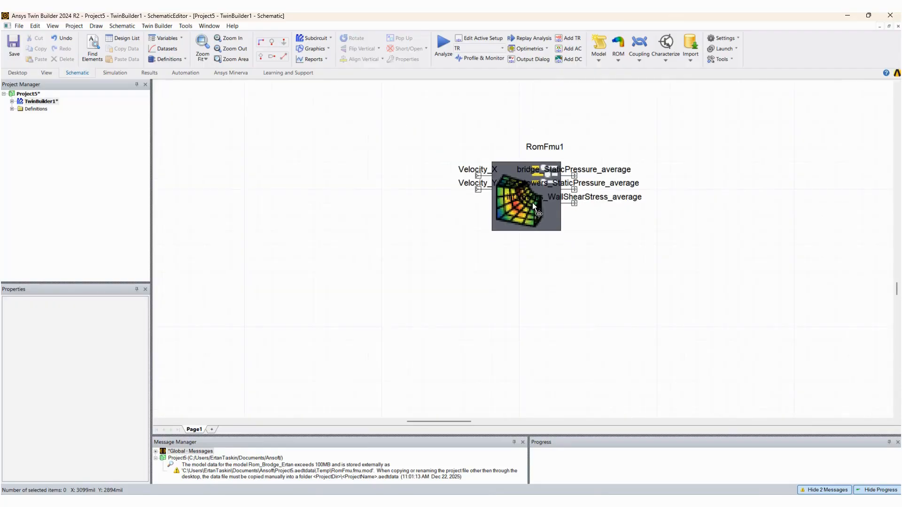
left_click_drag(567, 112, 569, 151)
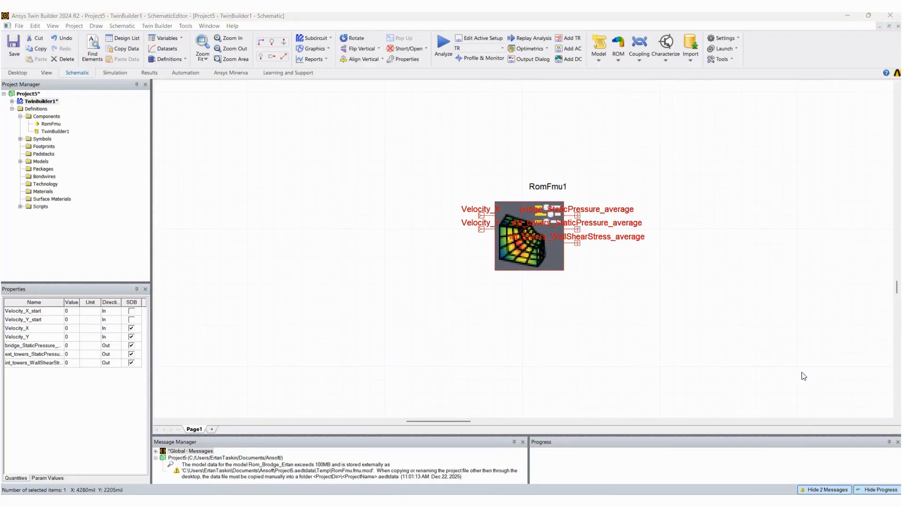
Show the component libraries and search them for "constant"
left_click(52, 26)
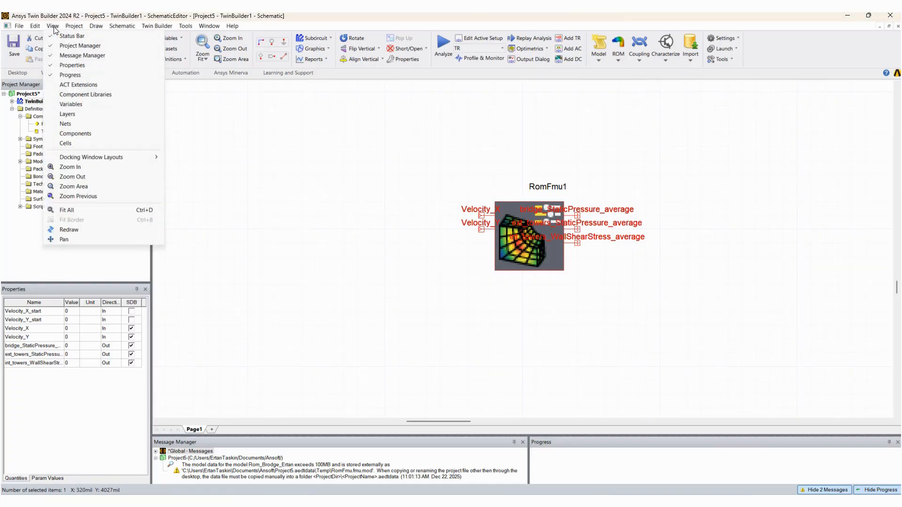
left_click(65, 96)
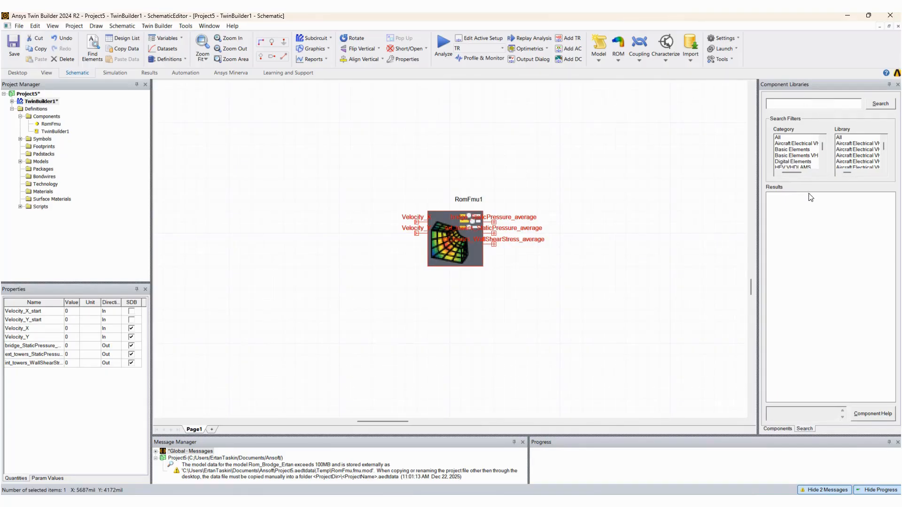
left_click(782, 429)
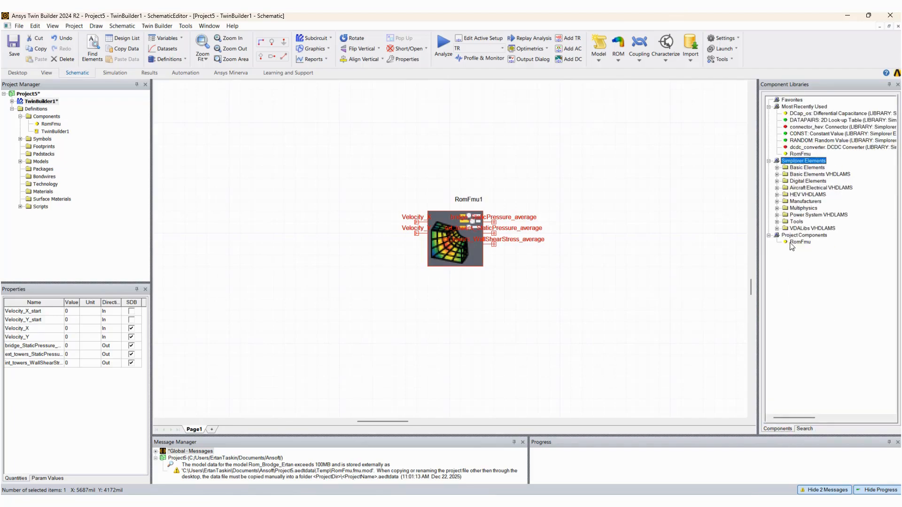
left_click(777, 168)
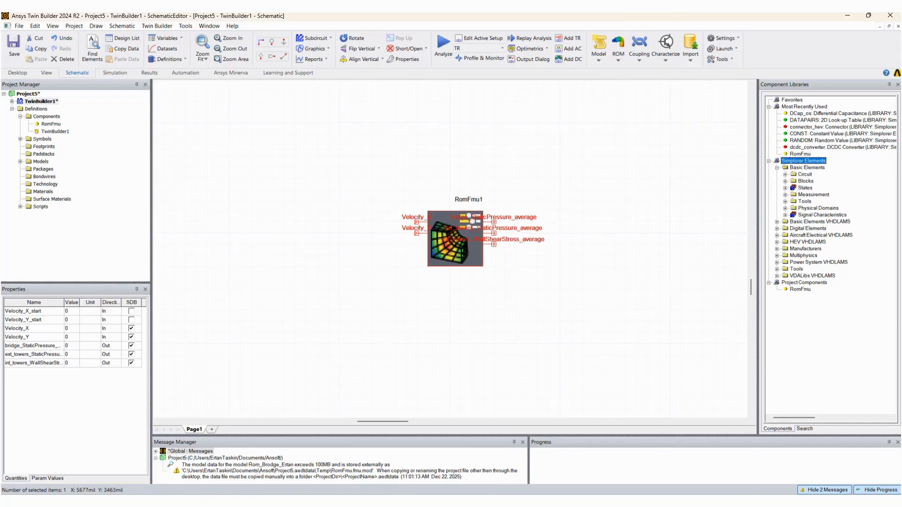
left_click(805, 429)
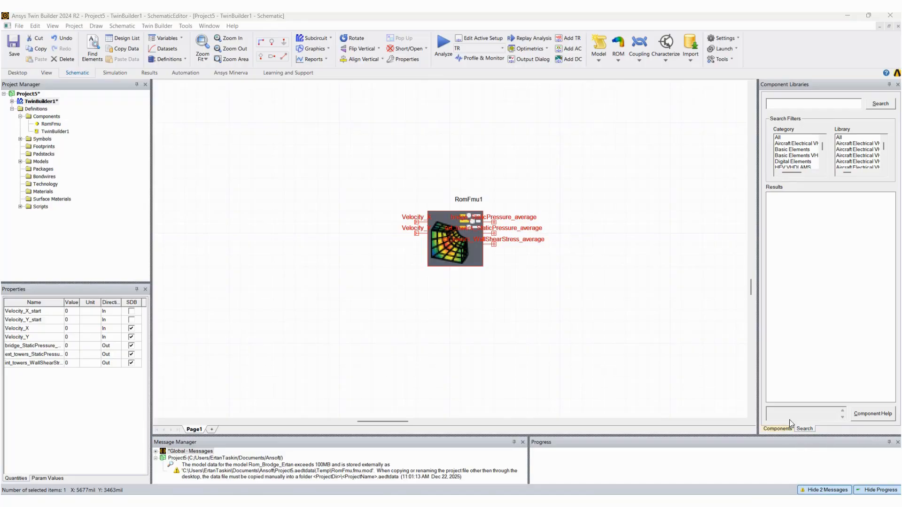
left_click(780, 104)
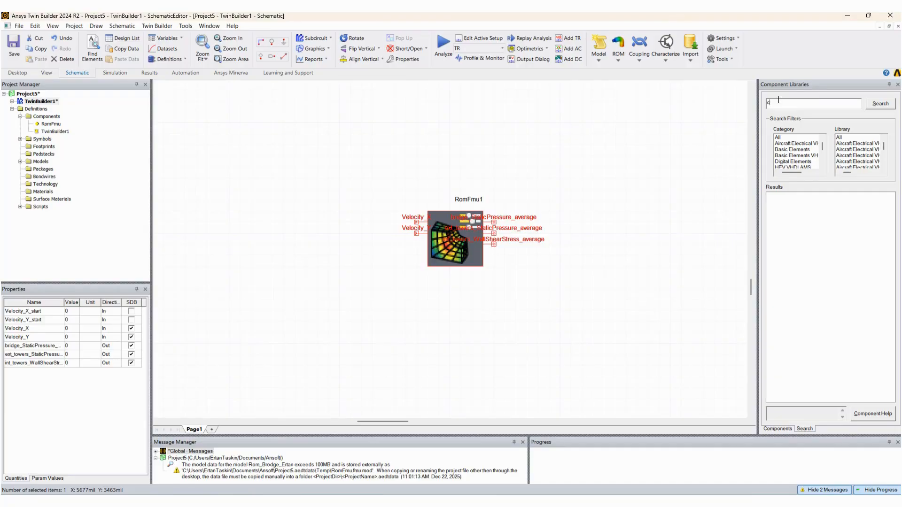
type("co")
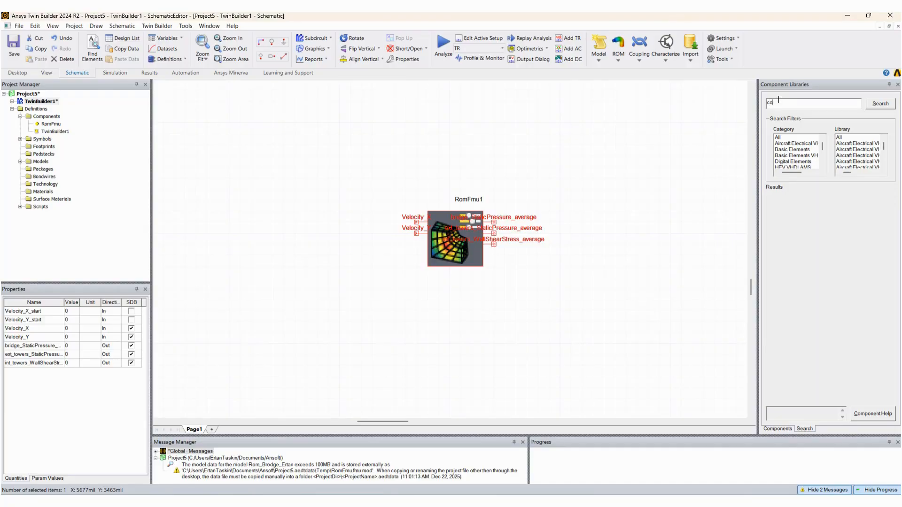
type("nstant")
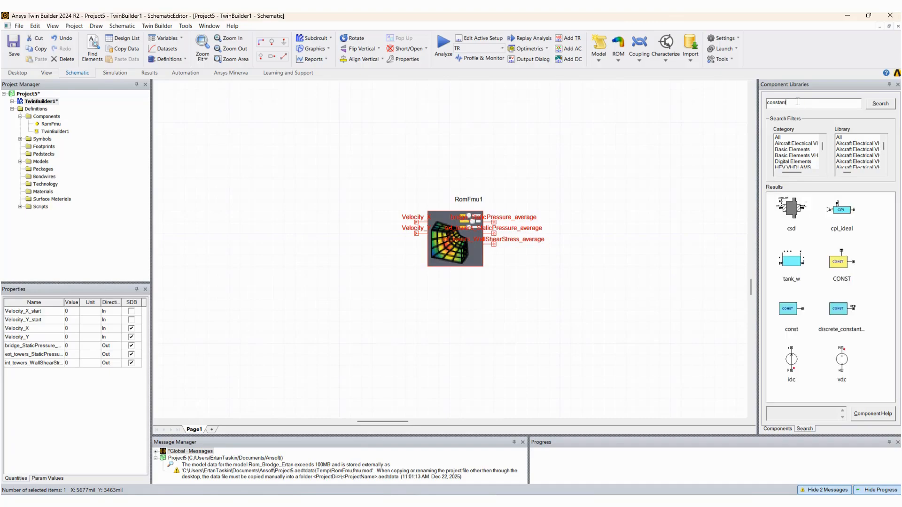
Place two CONST constant value blocks, one above the other, to the left of the RomFmu block
left_click(843, 267)
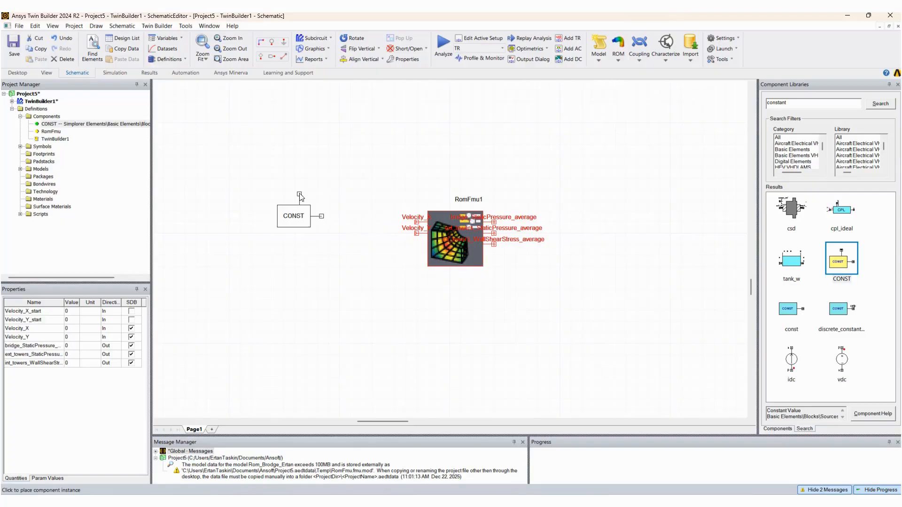
left_click(307, 192)
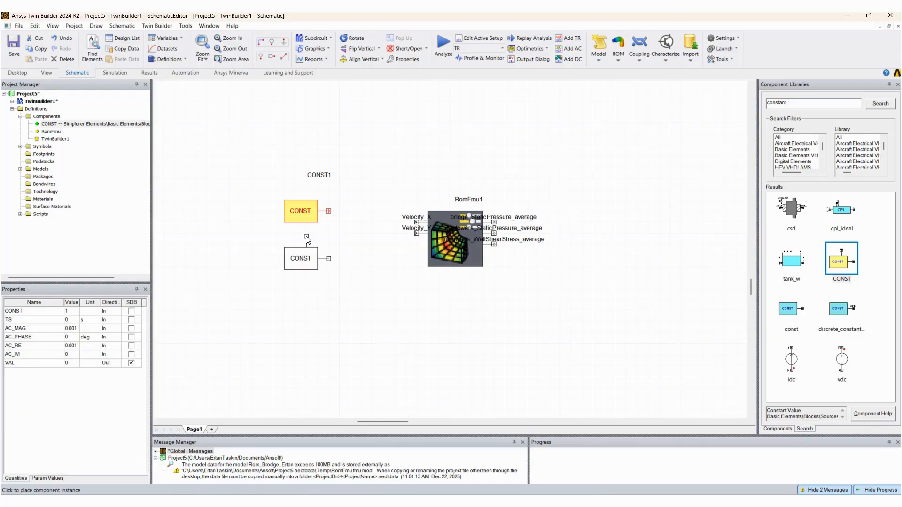
left_click(306, 239)
key("Escape")
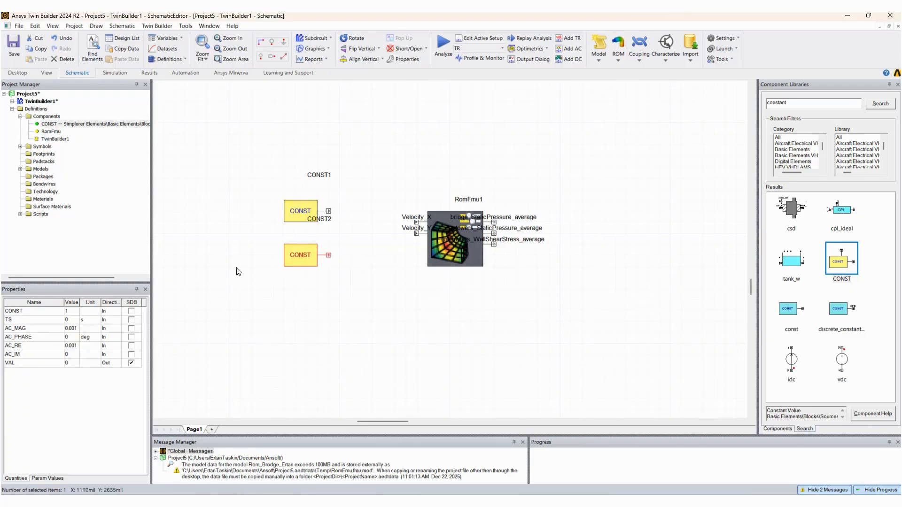
Wire the lower CONST block's output to the Velocity_Y input and the upper CONST block's output to Velocity_X
left_click(416, 233)
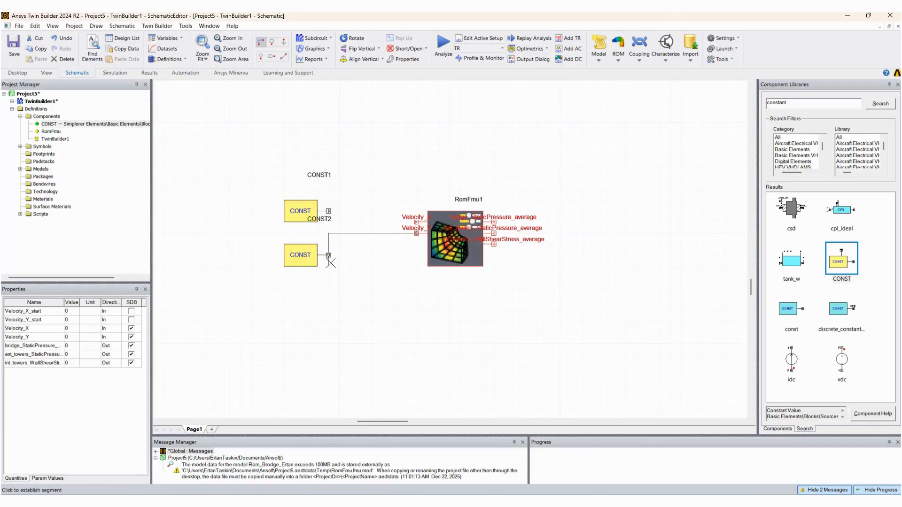
key("Escape")
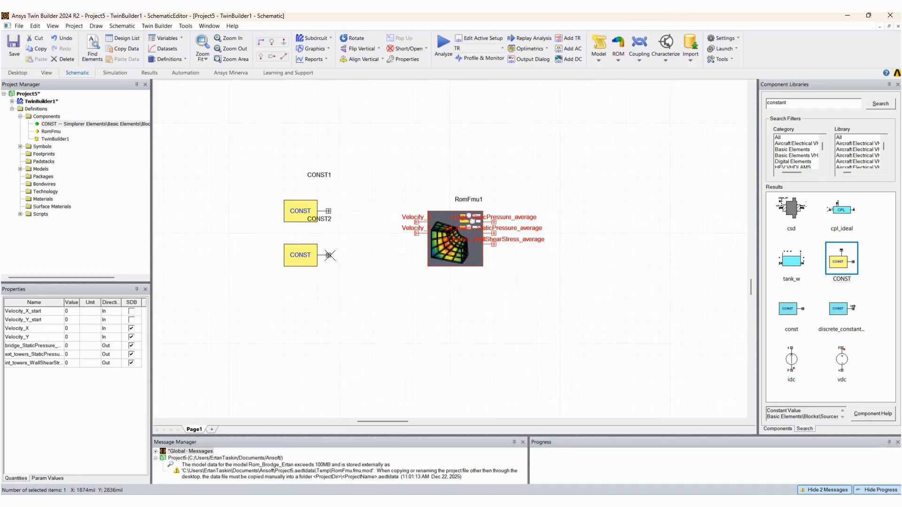
left_click(329, 255)
left_click(416, 233)
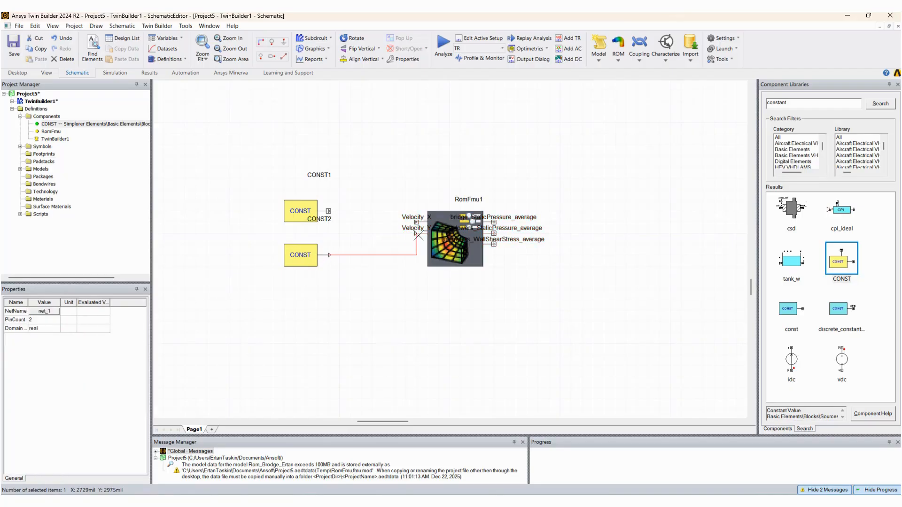
left_click(328, 211)
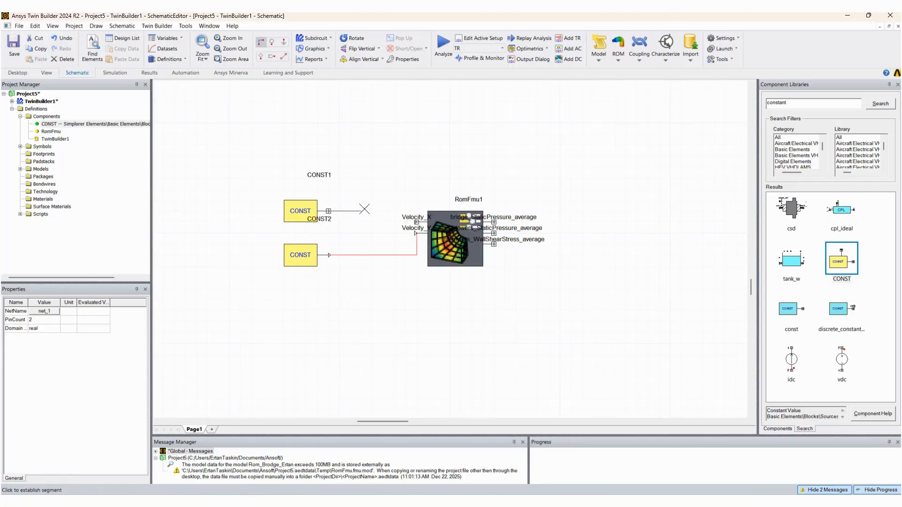
left_click(416, 221)
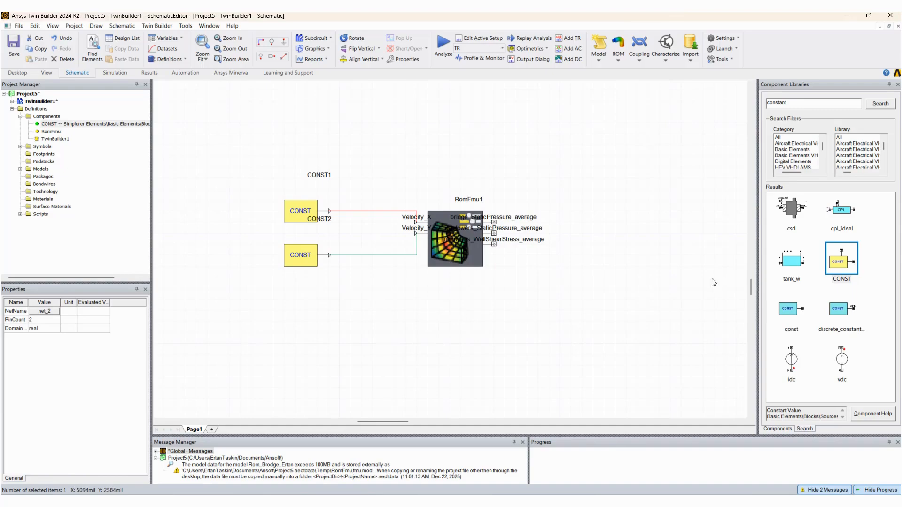
Set the upper CONST block's value to 5 and the lower CONST block's value to 30
double_click(298, 212)
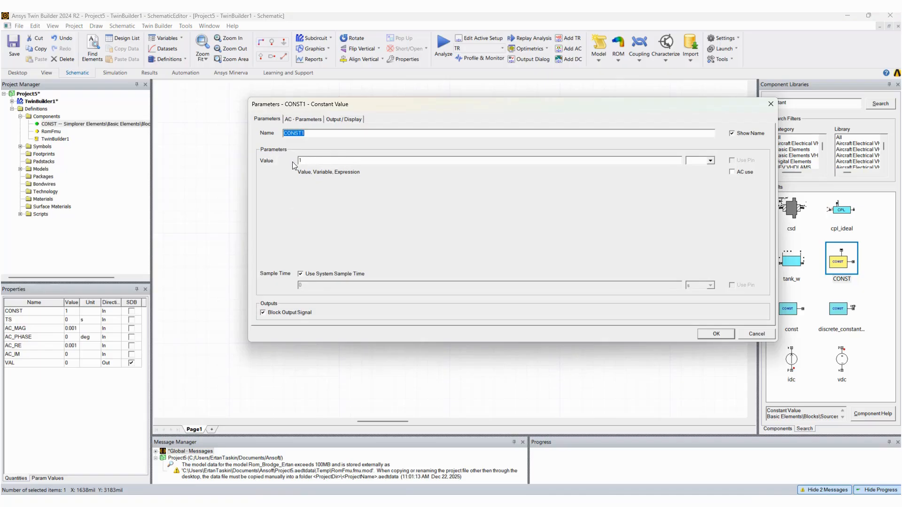
left_click(305, 159)
left_click(715, 333)
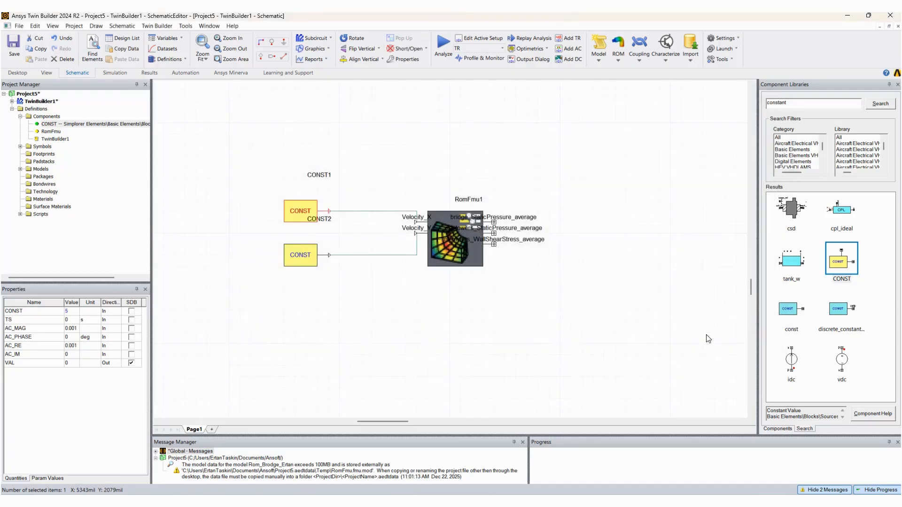
double_click(302, 254)
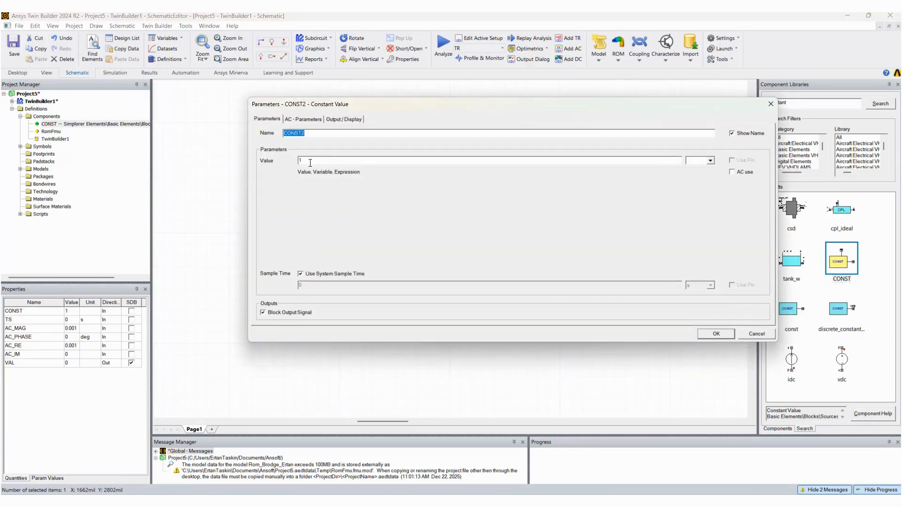
key("Tab")
type("30")
left_click(716, 334)
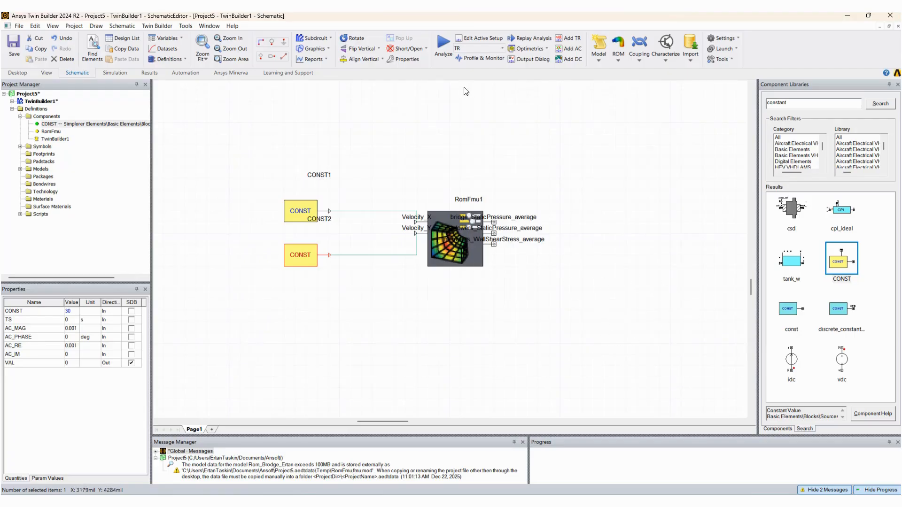
Run the TR transient analysis of the schematic and clear the block selection
scroll(621, 270, "up", 1)
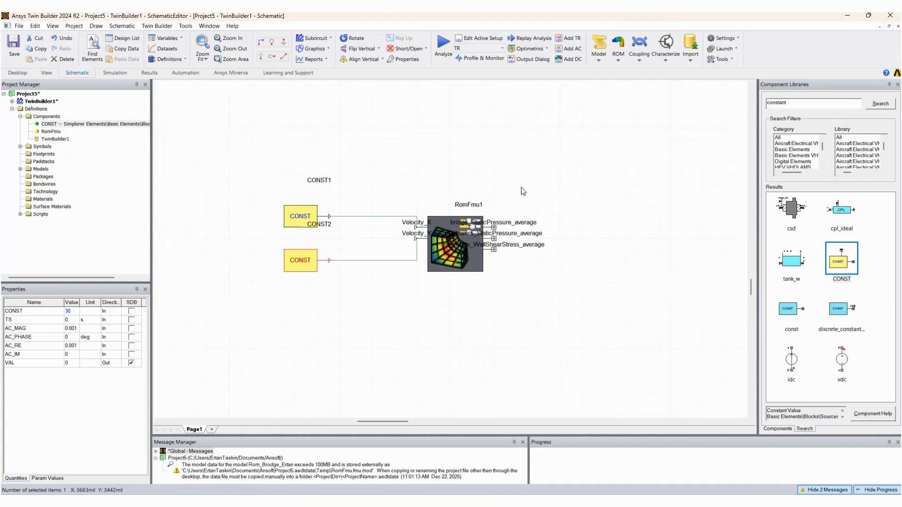
left_click(442, 43)
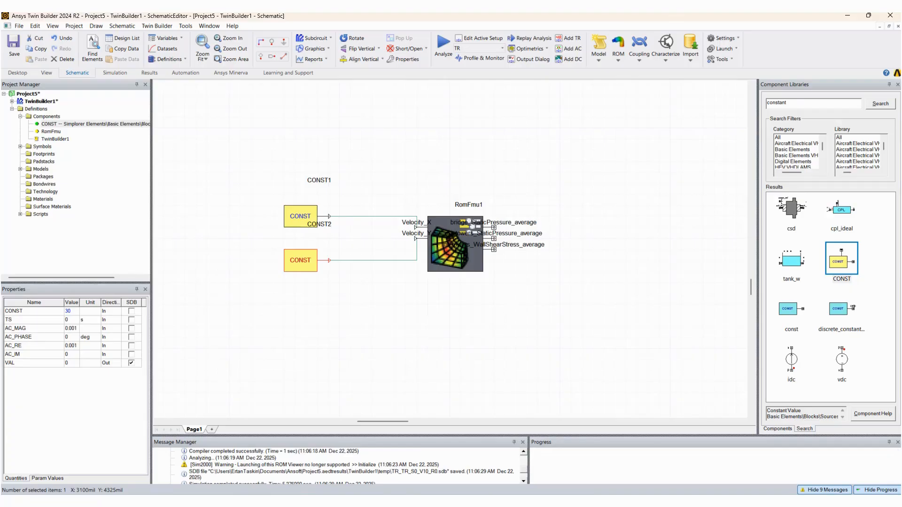
scroll(493, 416, "down", 2)
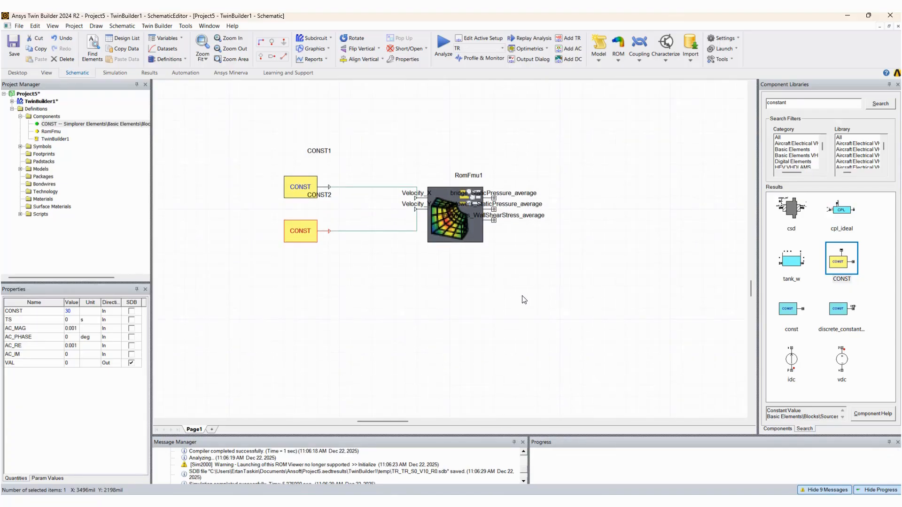
left_click(403, 276)
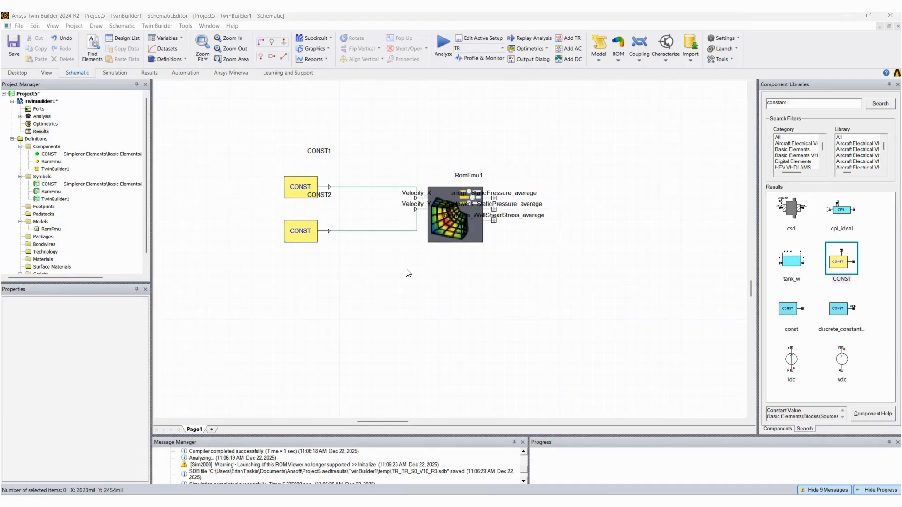
Create a rectangular stacked plot of RomFmu1's bridge_StaticPressure_average, ext_towers_StaticPressure_average and int_towers_WallShearStress_average over time
right_click(41, 133)
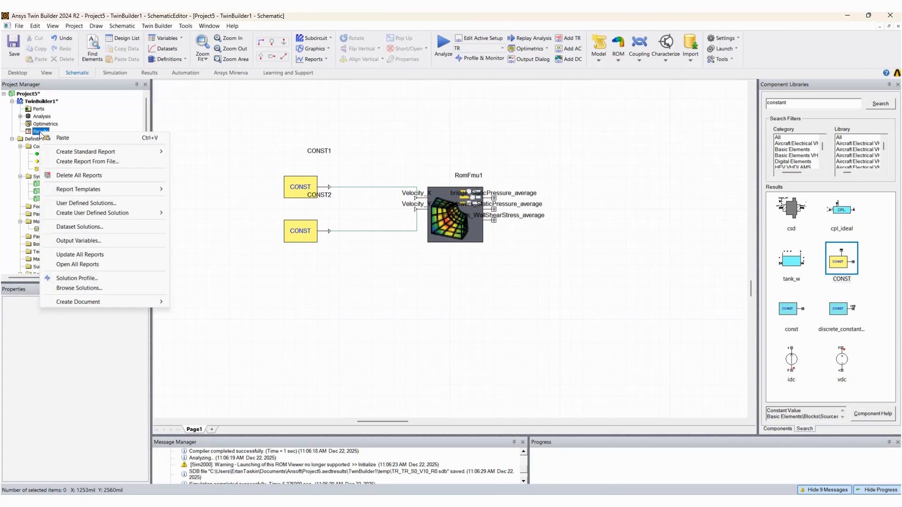
mouse_move(105, 156)
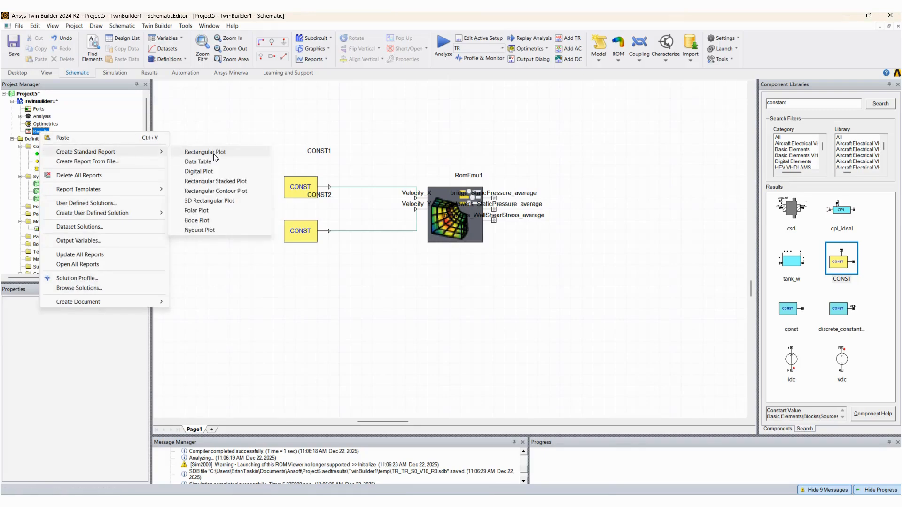
left_click(201, 185)
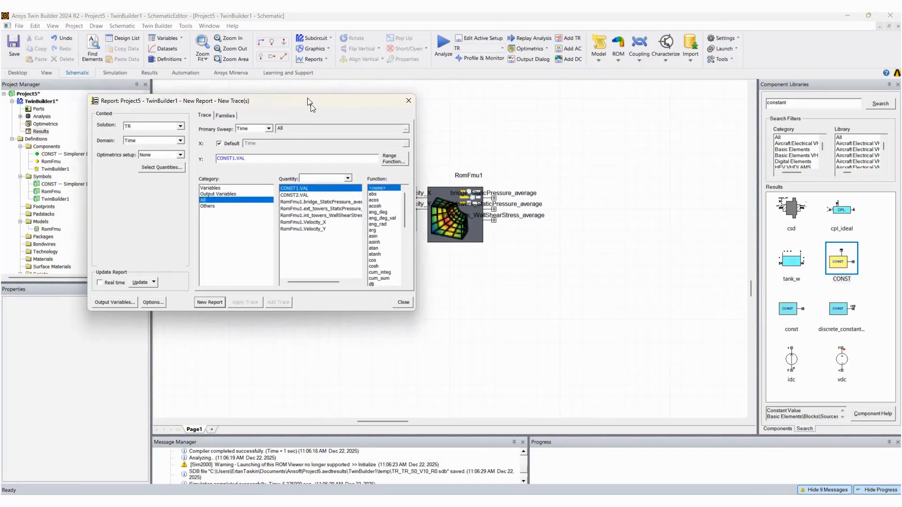
left_click_drag(309, 105, 375, 103)
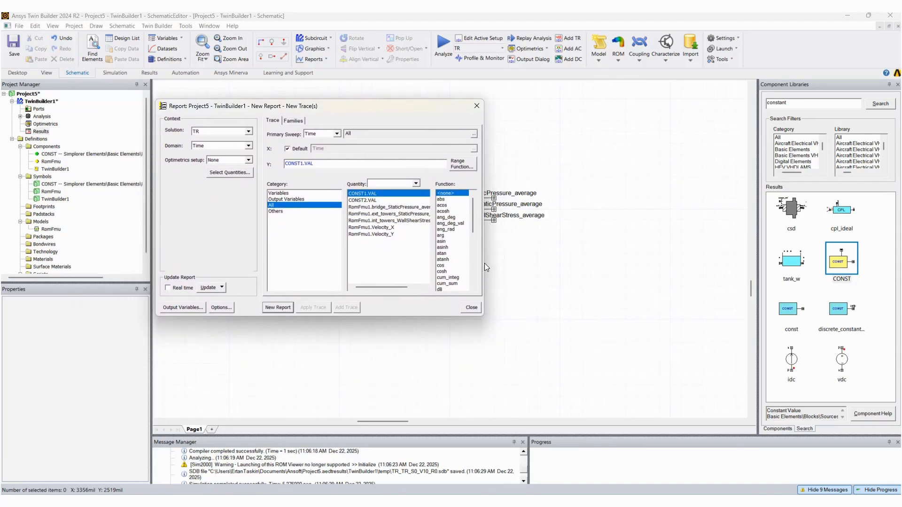
left_click_drag(486, 263, 620, 264)
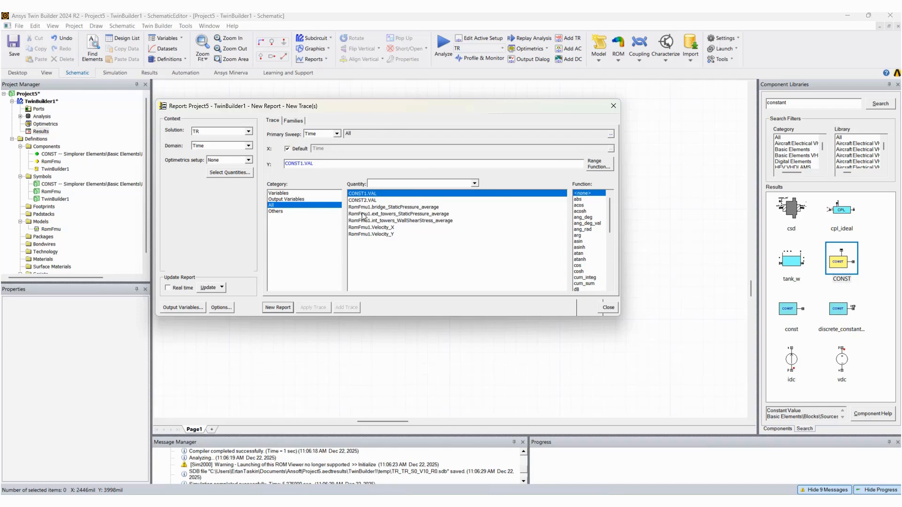
left_click(390, 207)
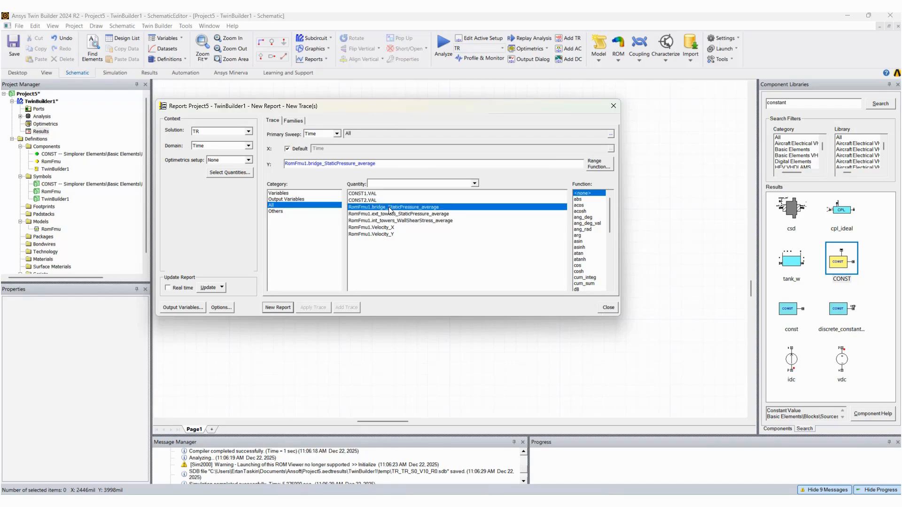
left_click(410, 215, "ctrl")
left_click(414, 221, "ctrl")
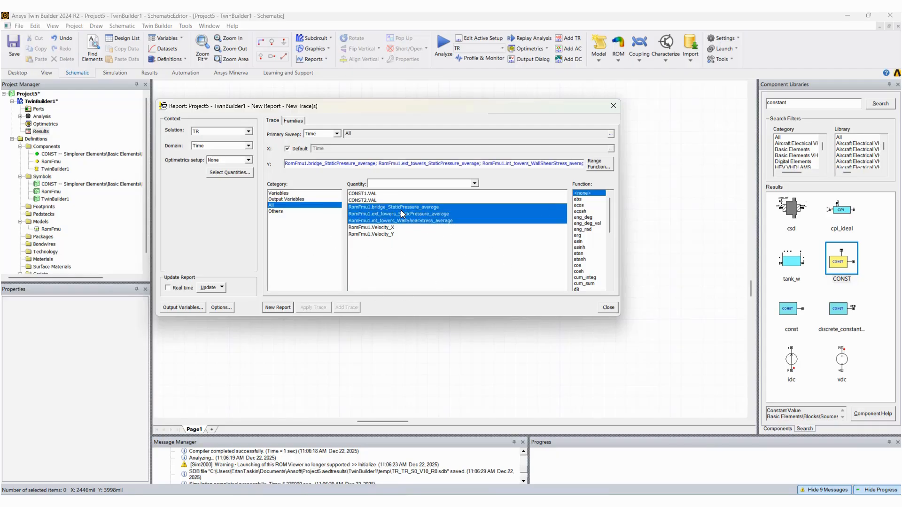
left_click(280, 308)
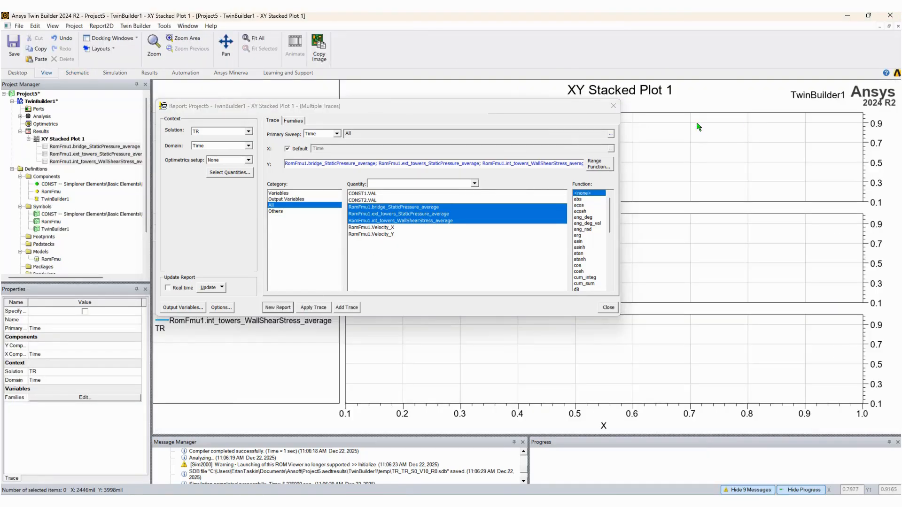
left_click(607, 310)
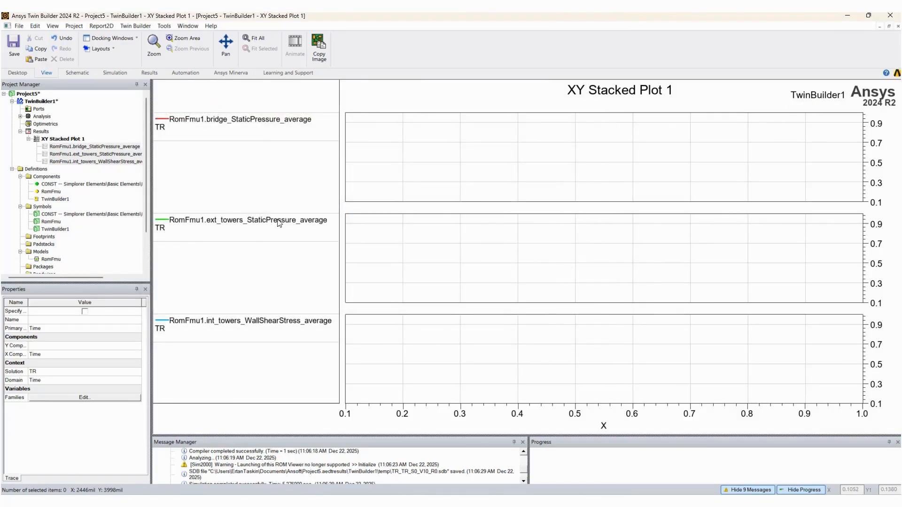
Examine the curves in XY Stacked Plot 1 and read through the simulation messages
left_click(63, 140)
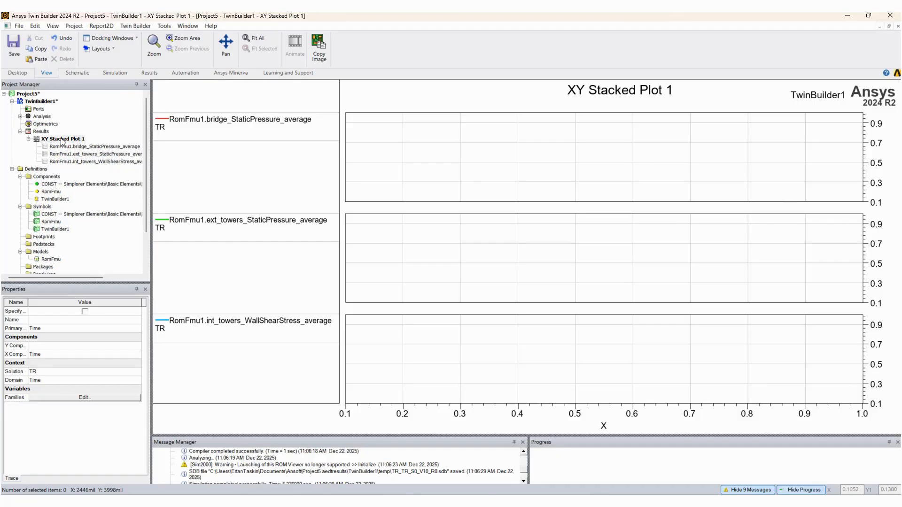
left_click(39, 102)
left_click(38, 103)
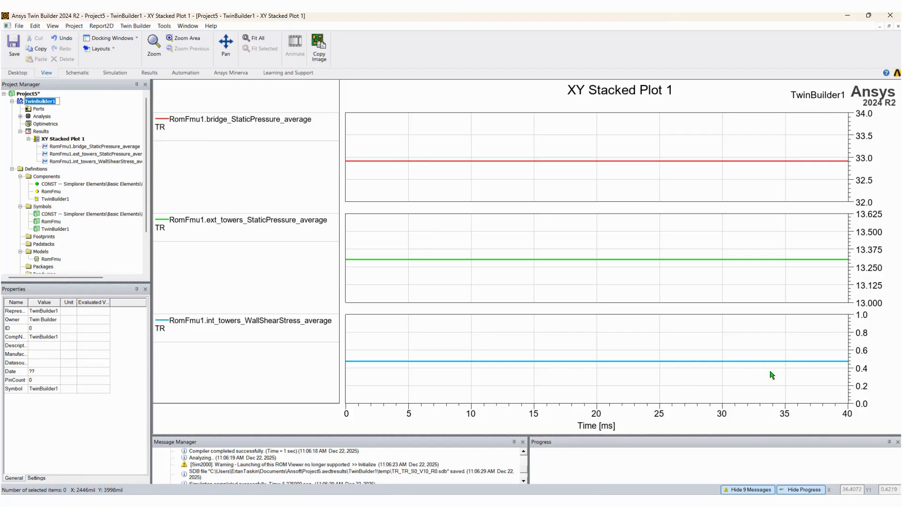
left_click(524, 479)
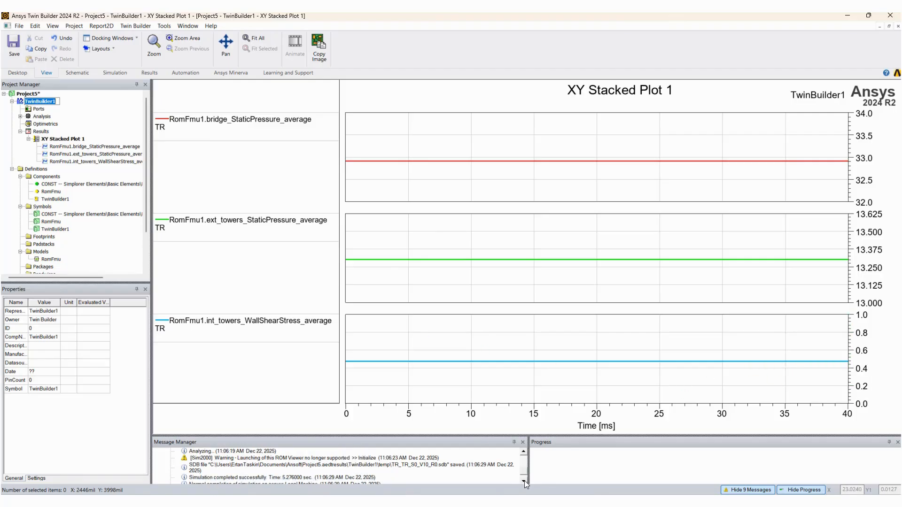
left_click(524, 479)
left_click(523, 452)
left_click(523, 452)
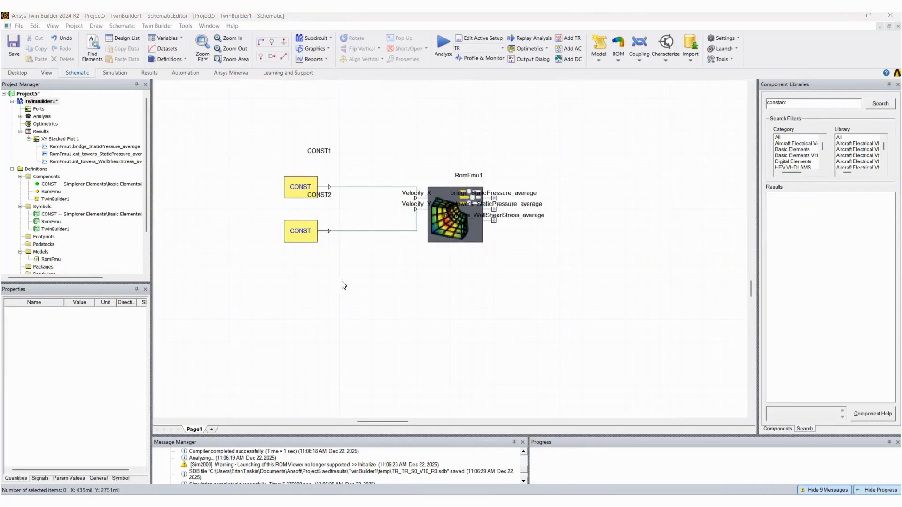
Set the lower CONST block's value to 50 and run the analysis again
double_click(299, 234)
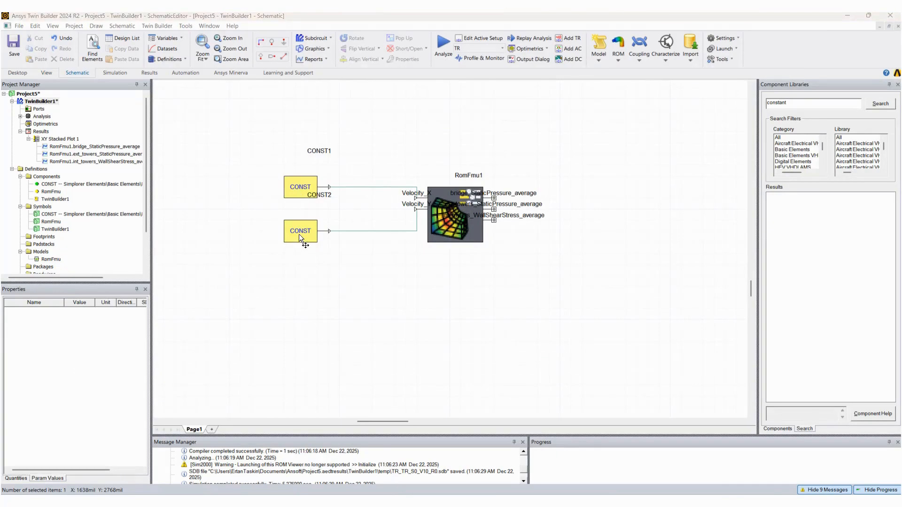
left_click(308, 160)
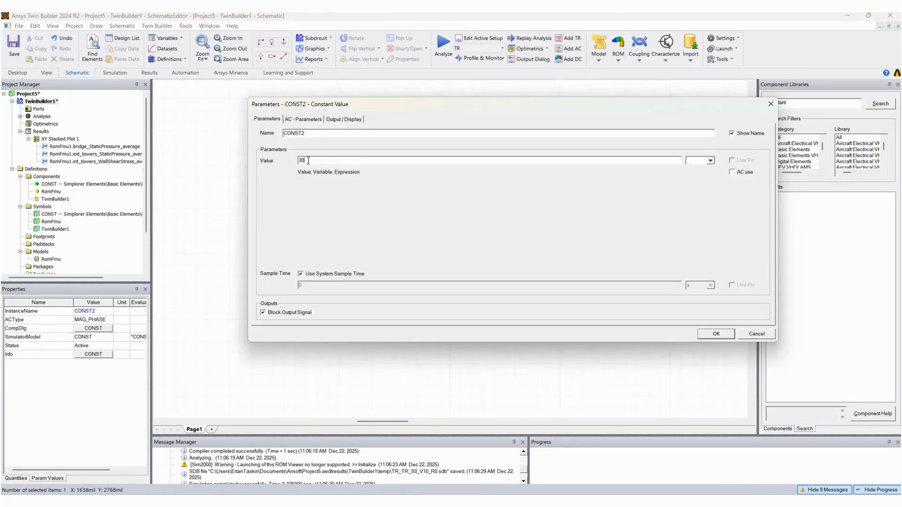
type("50")
left_click(712, 337)
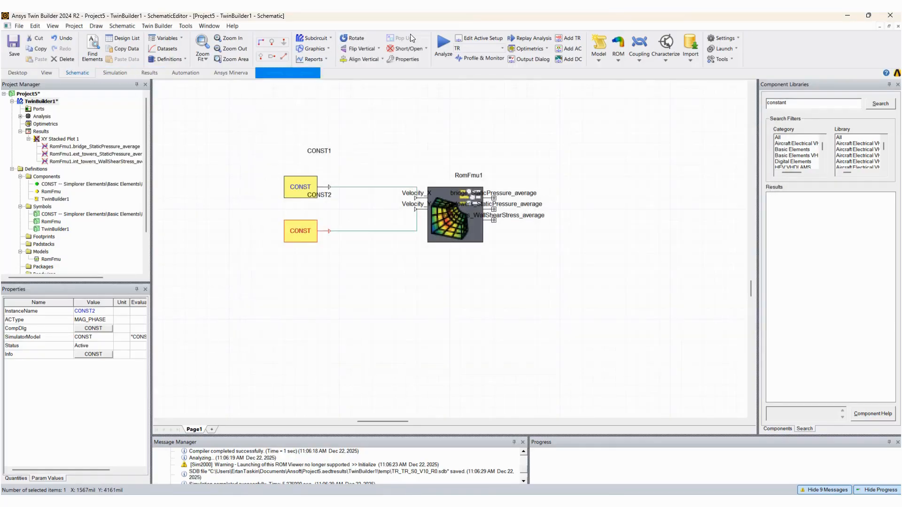
left_click(442, 39)
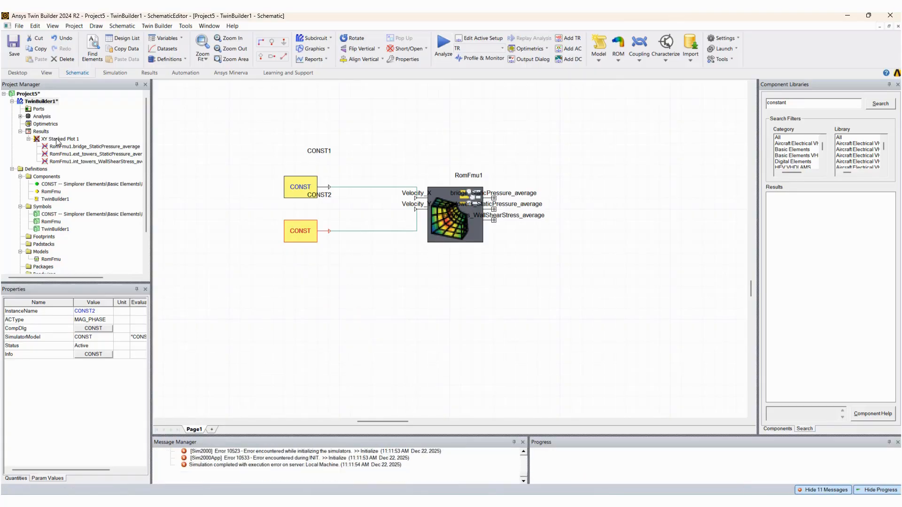
Check XY Stacked Plot 1 and its bridge_StaticPressure_average trace settings, and close the plot window
double_click(57, 140)
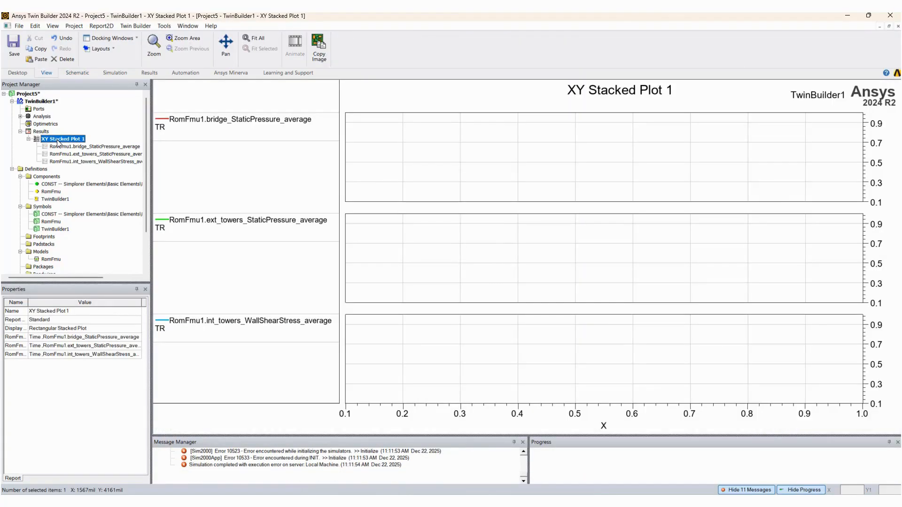
left_click(74, 147)
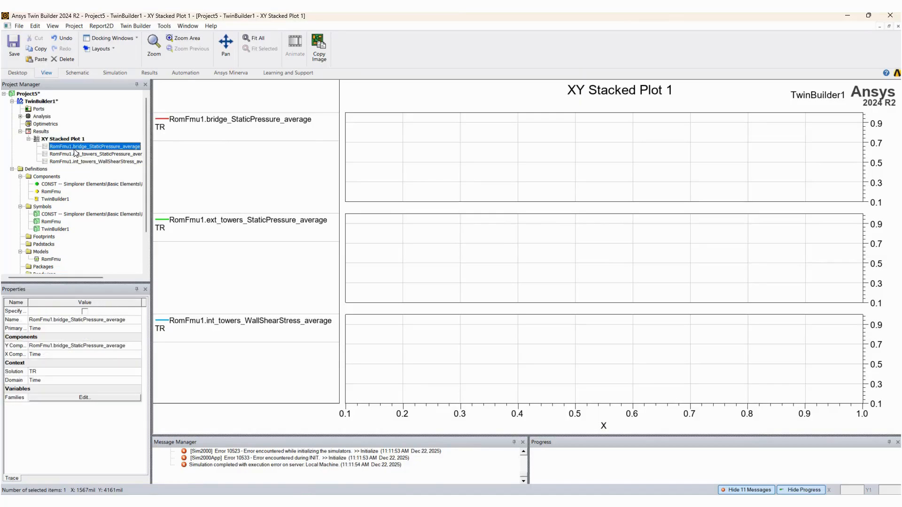
double_click(75, 148)
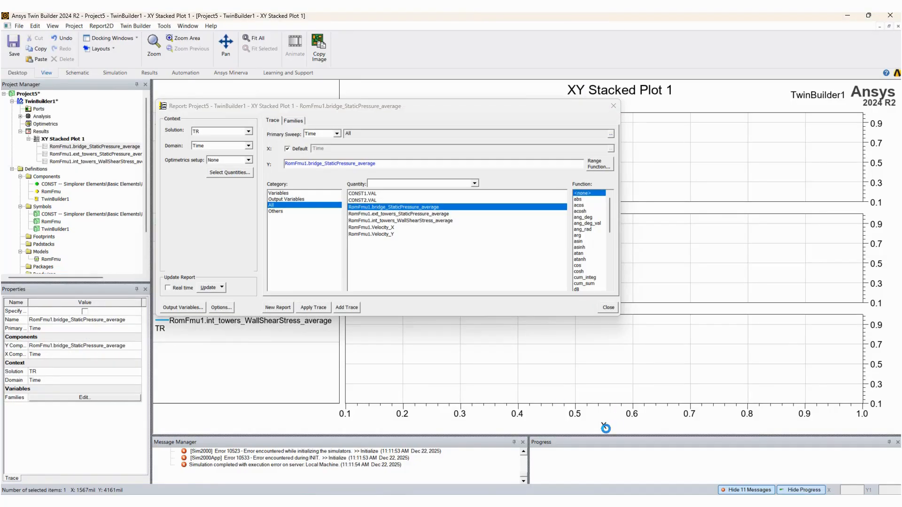
left_click(609, 308)
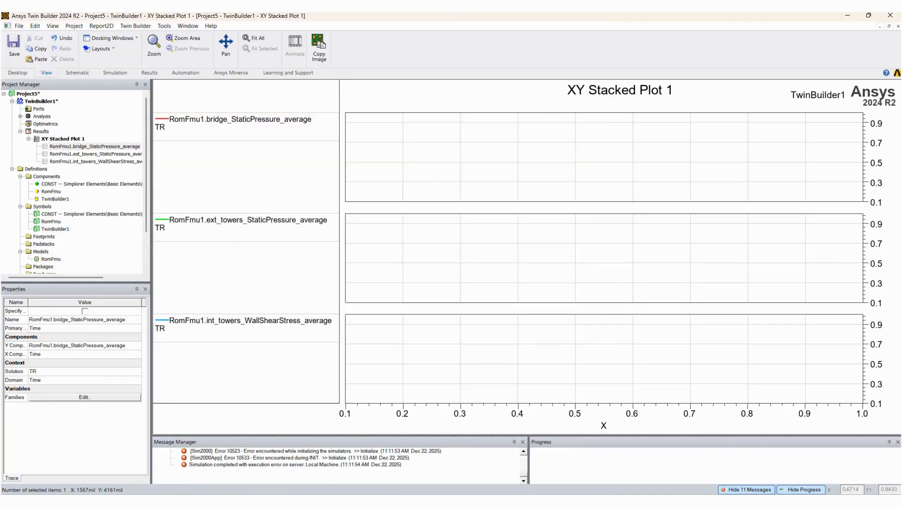
left_click(897, 26)
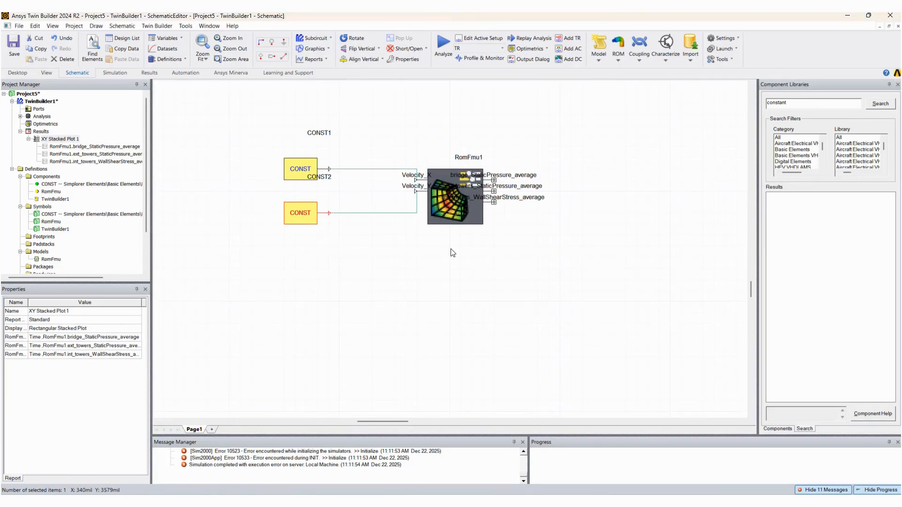
Place XY Stacked Plot 1 on the schematic page below the CONST and RomFmu blocks
left_click_drag(60, 139, 451, 250)
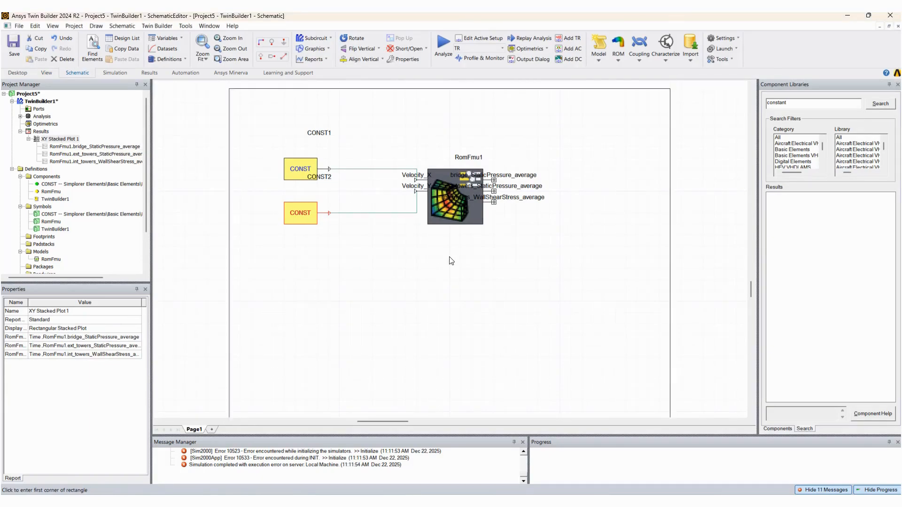
left_click(443, 398)
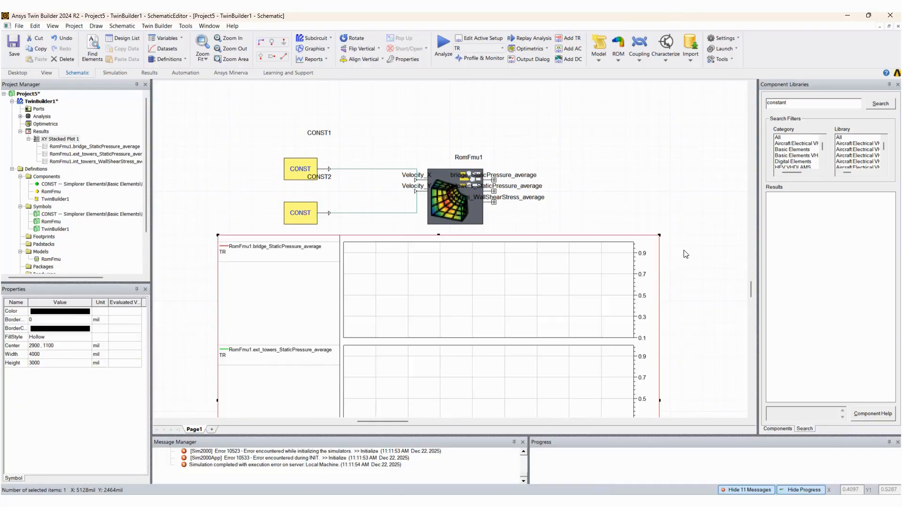
scroll(701, 254, "down", 3)
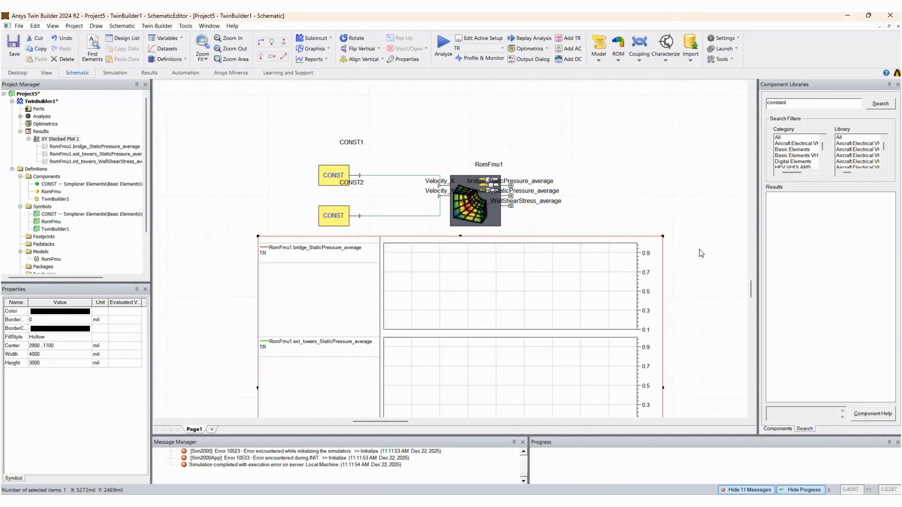
left_click_drag(702, 297, 647, 208)
scroll(708, 276, "down", 2)
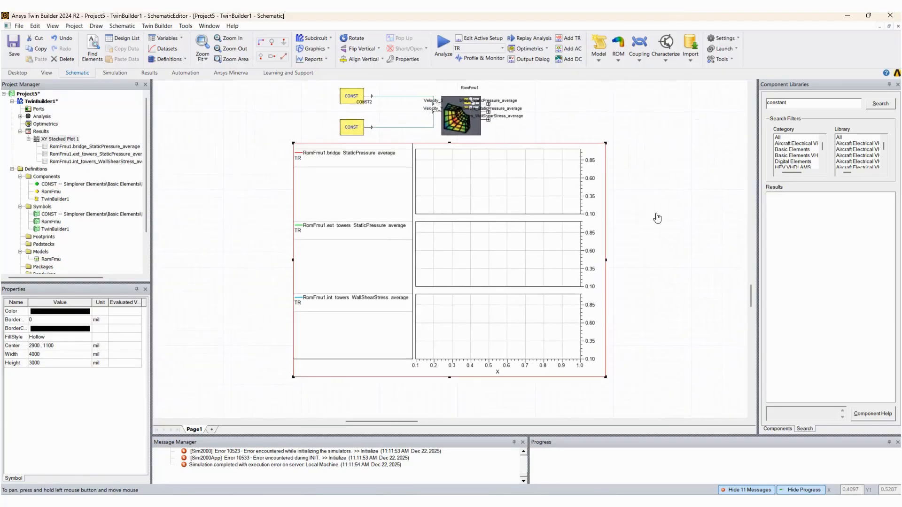
left_click(185, 165)
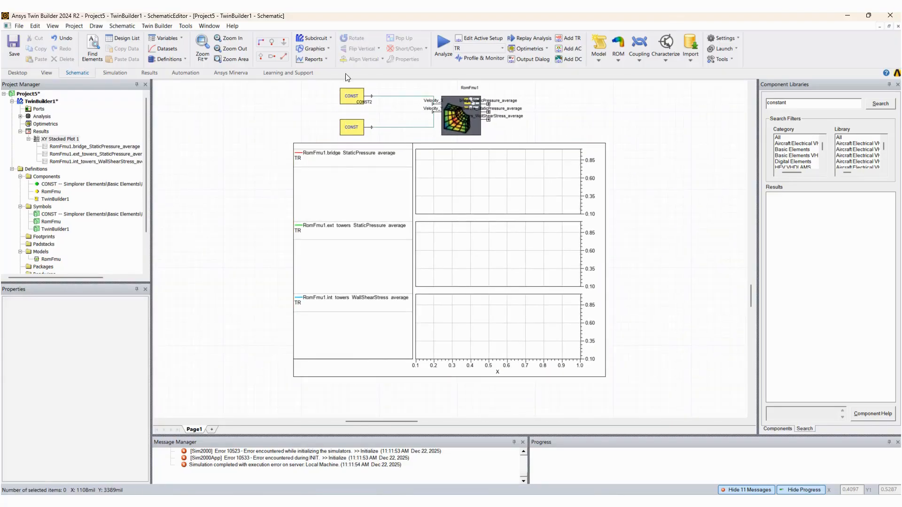
Run the TR analysis again to fill XY Stacked Plot 1 on the schematic page
left_click(445, 42)
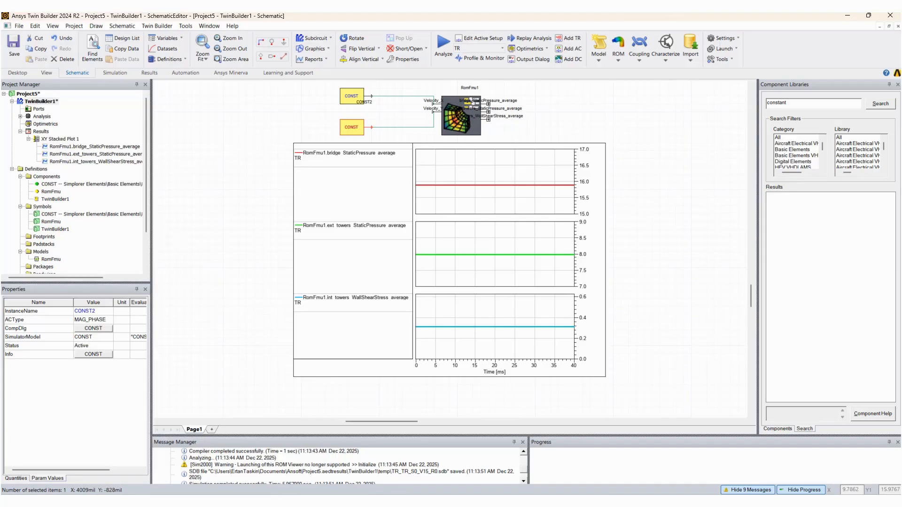
Switch to the Twin Builder window with the DataTable project and dismiss its open dataset, characteristic and DATAPAIRS1 dialogs without changes
mouse_move(721, 501)
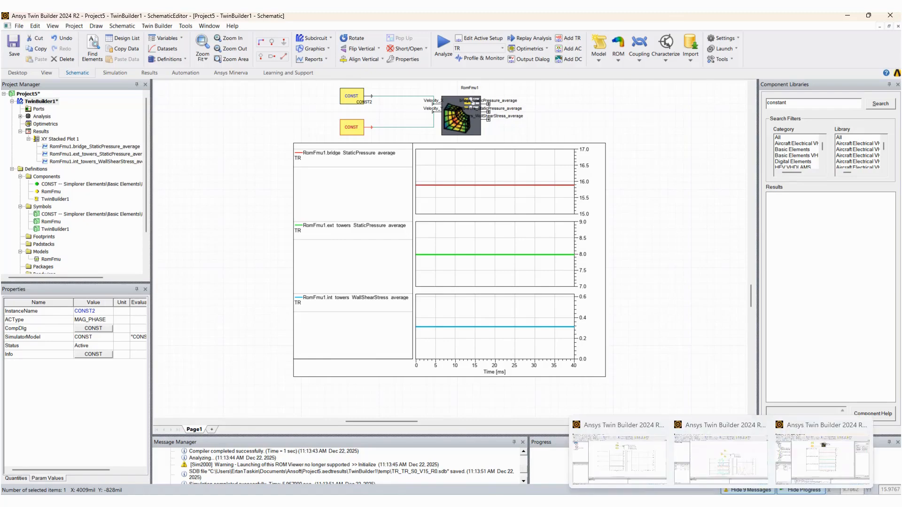
mouse_move(659, 464)
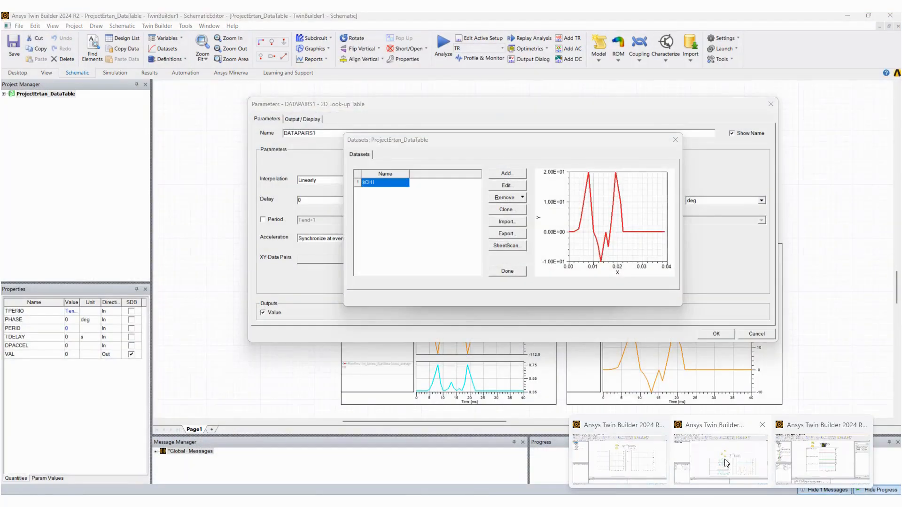
left_click(727, 463)
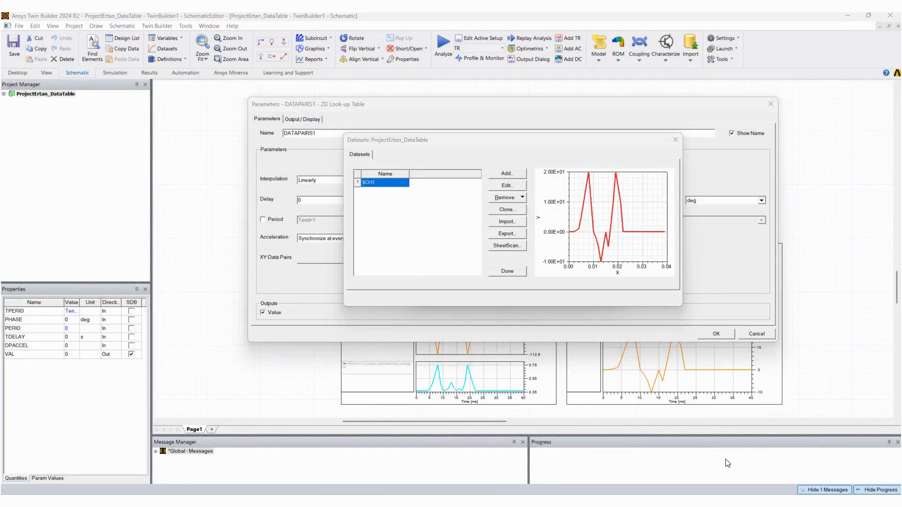
left_click(676, 141)
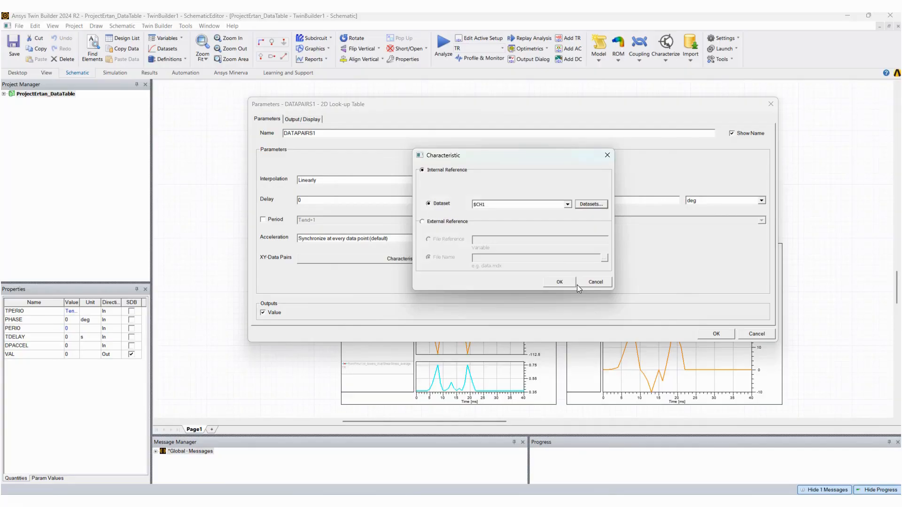
left_click(595, 282)
left_click(761, 334)
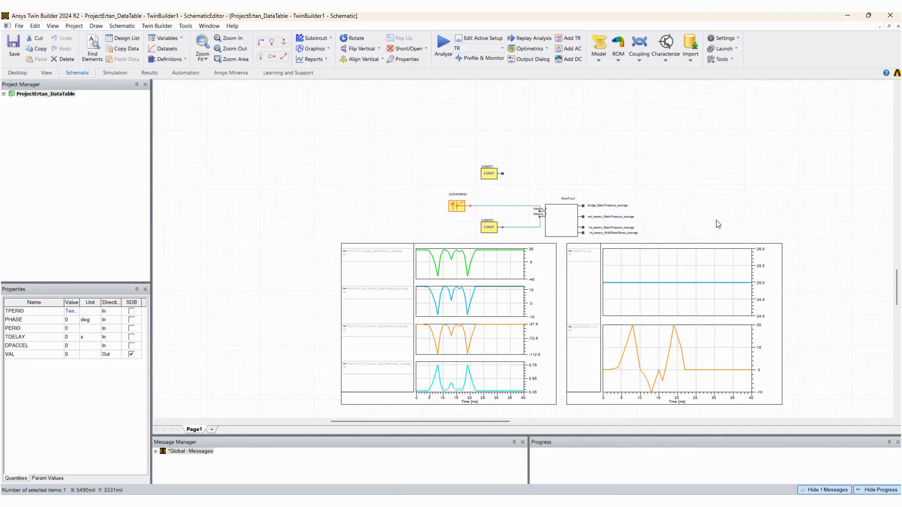
Check the constant value settings of the CONST2 block and leave them unchanged
scroll(797, 308, "up", 3)
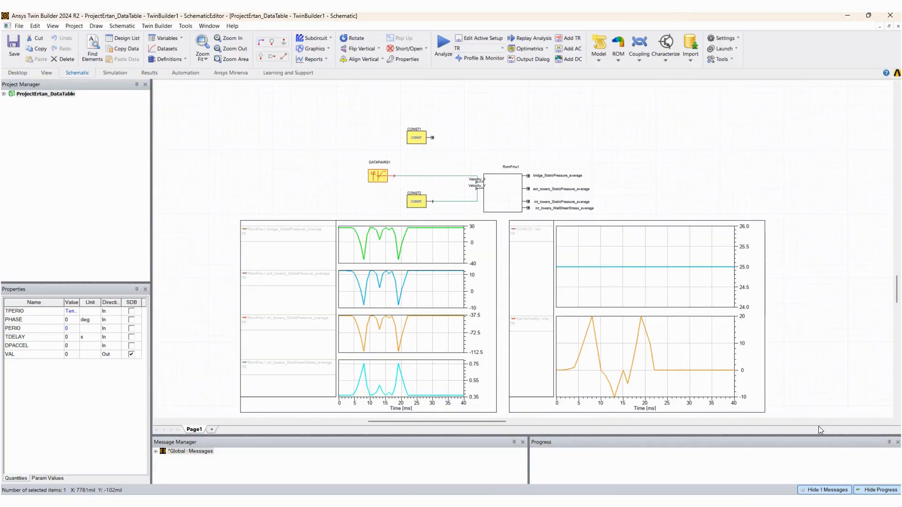
double_click(416, 203)
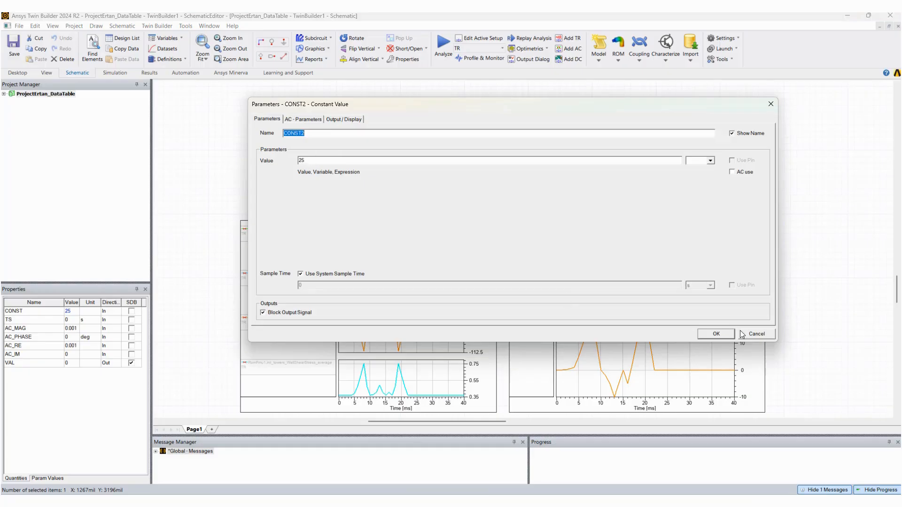
left_click(758, 334)
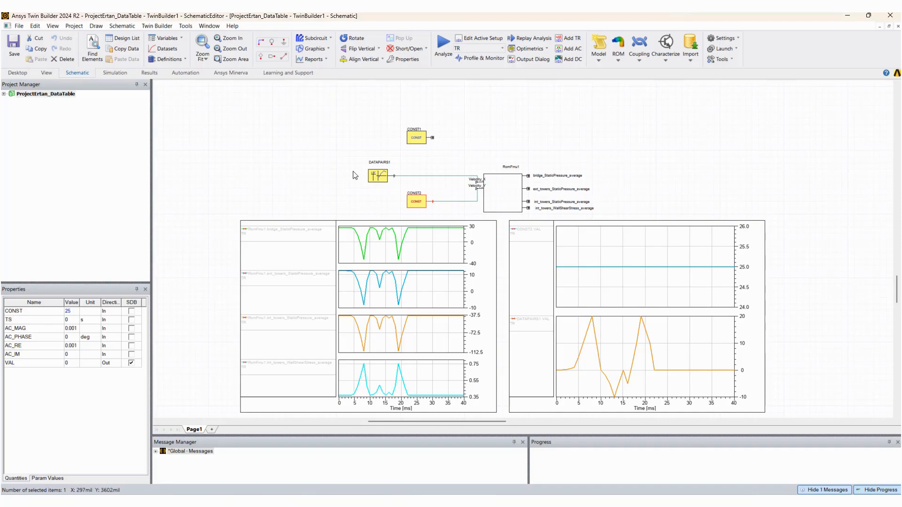
Open the datasets behind the DATAPAIRS1 look-up table's characteristic and view the blank form for adding a dataset, discarding it
double_click(381, 177)
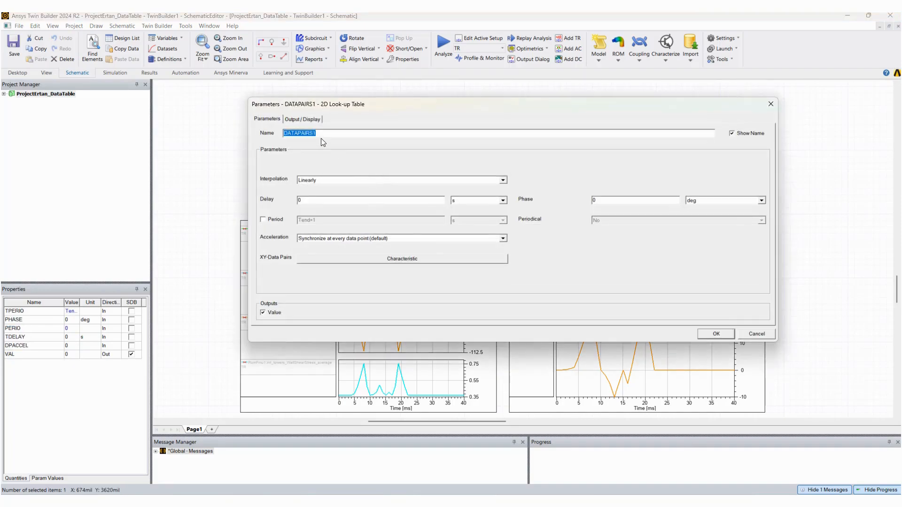
left_click(420, 258)
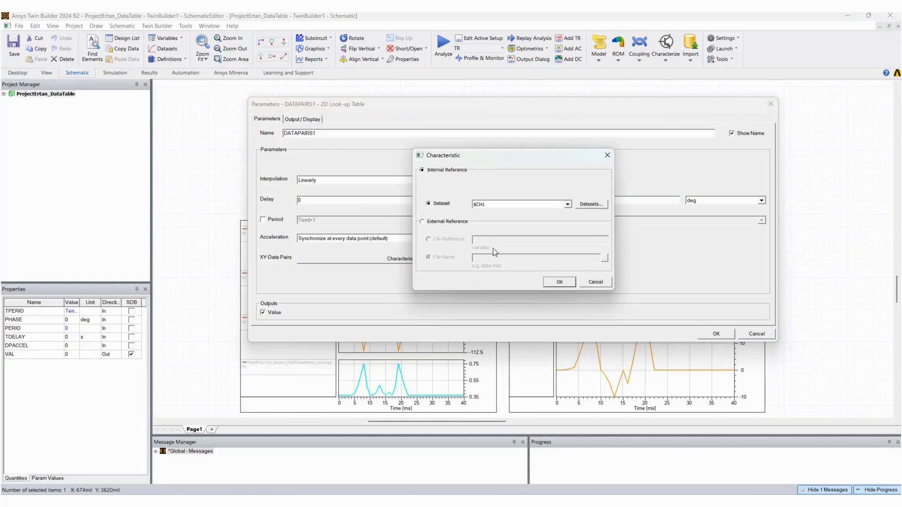
left_click(591, 204)
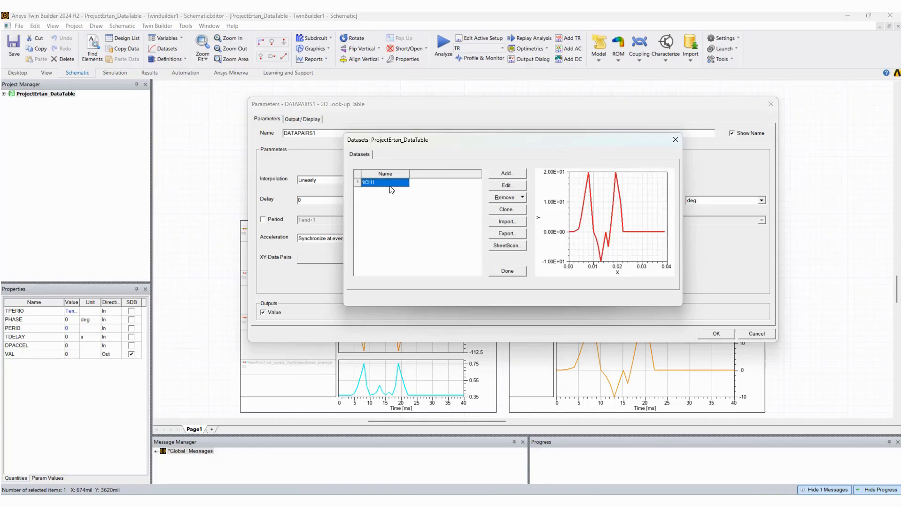
left_click(507, 173)
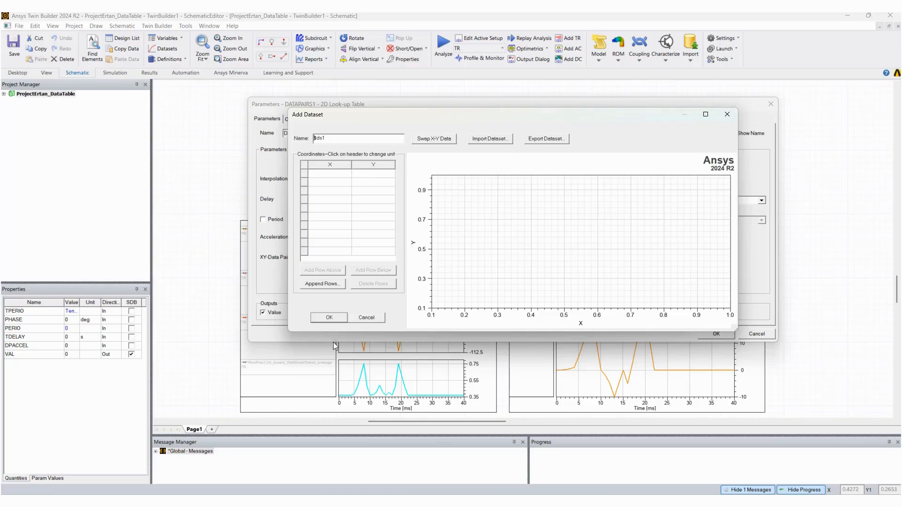
left_click(367, 318)
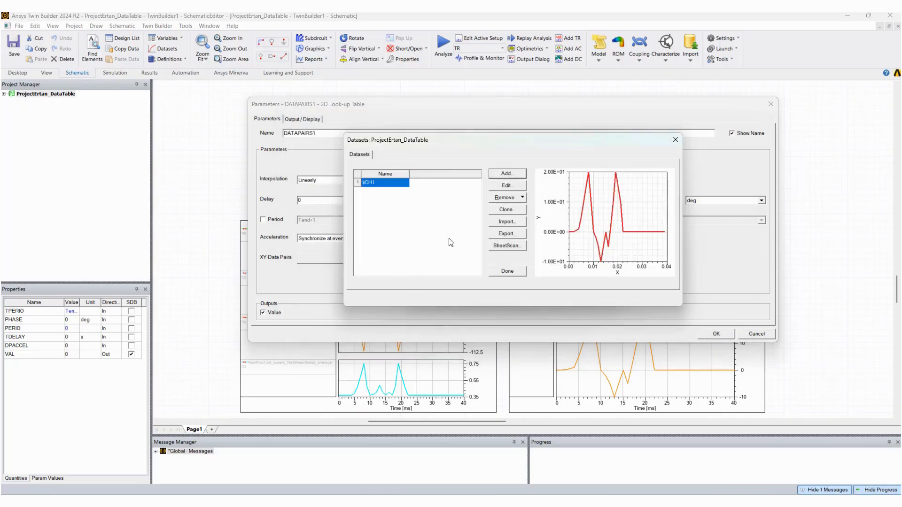
Edit dataset $CH1, setting Y to 30 at X 0.008 and Y to 5 at X 0.01
left_click(507, 186)
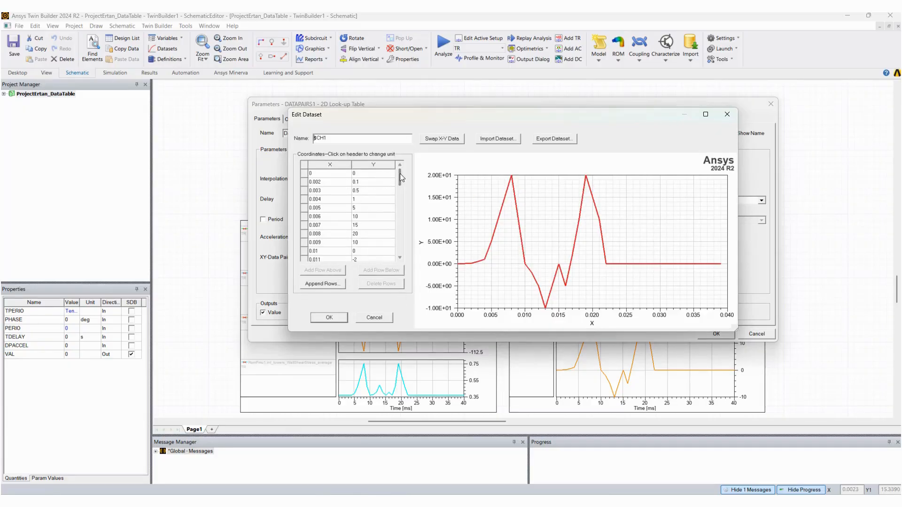
mouse_move(399, 174)
left_mouse_down()
mouse_move(408, 245)
mouse_move(400, 180)
left_mouse_up()
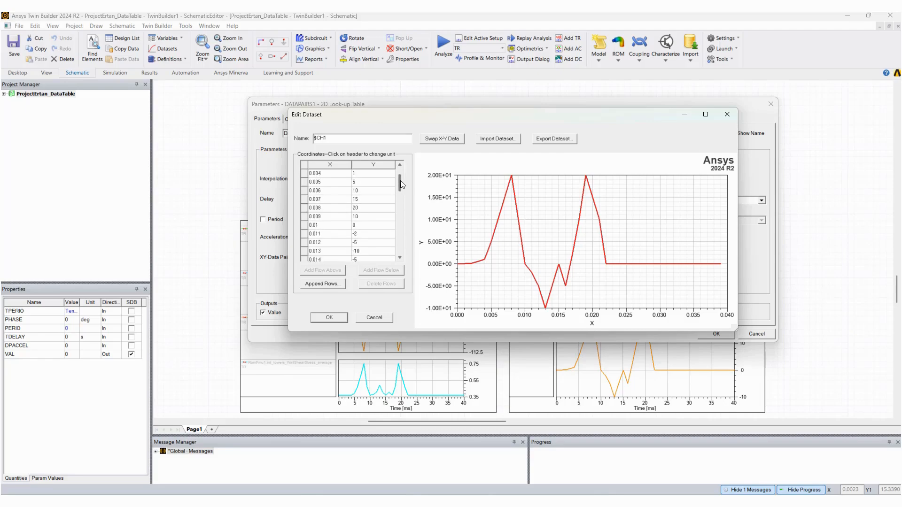
left_click(359, 208)
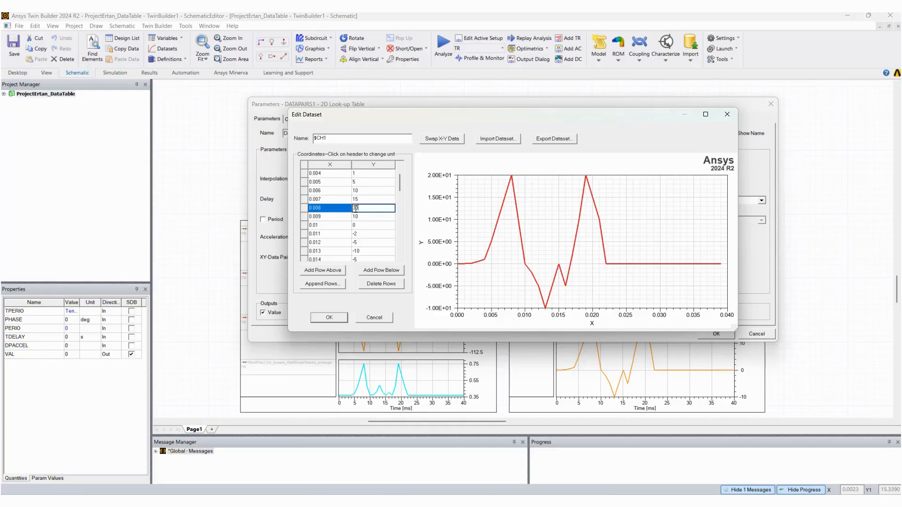
key("Return")
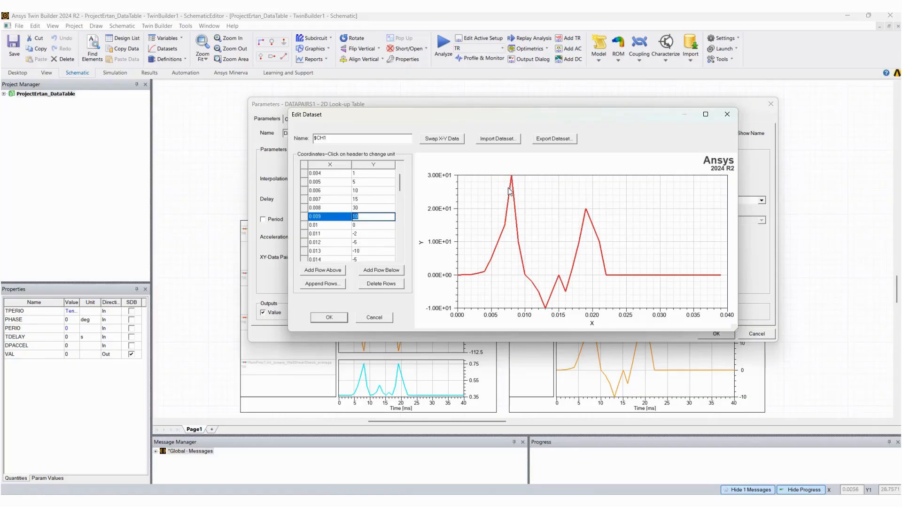
left_click(366, 226)
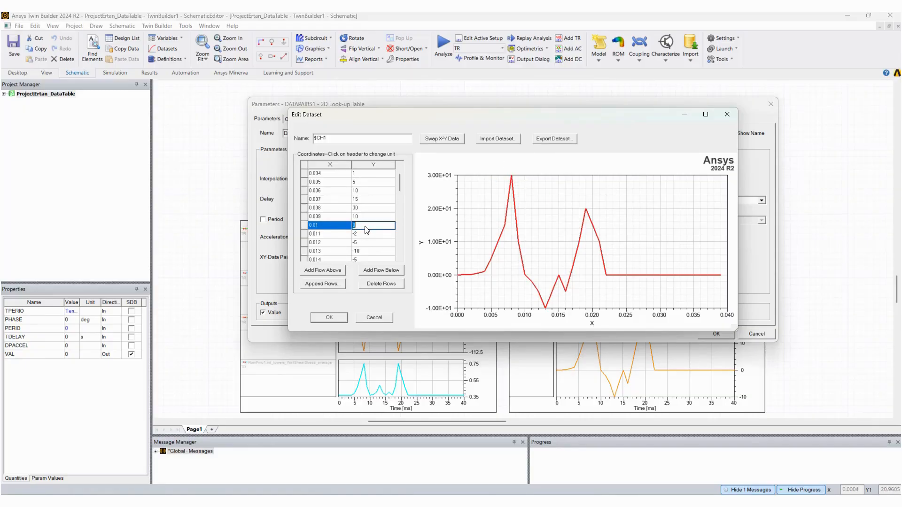
type("5")
key("Return")
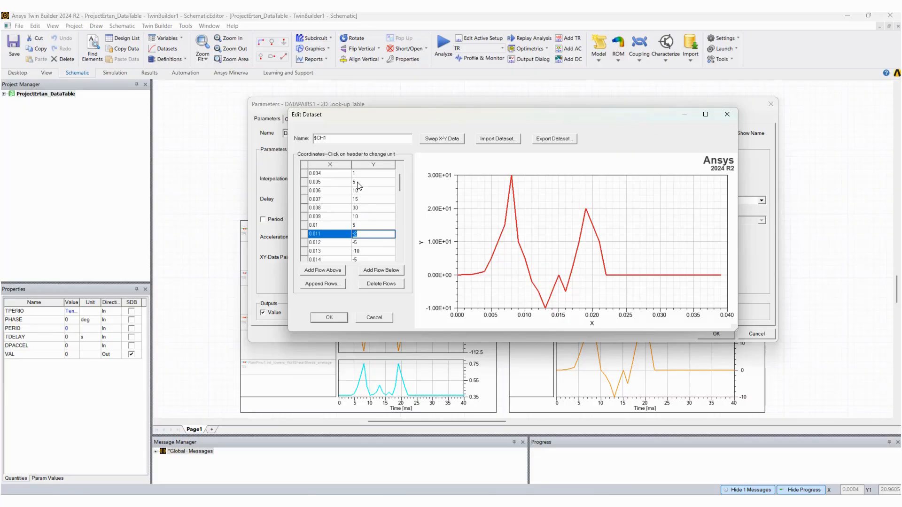
Set Y to 15 at X 0.025 in dataset $CH1 and accept the dataset, characteristic and DATAPAIRS1 settings
scroll(376, 249, "down", 3)
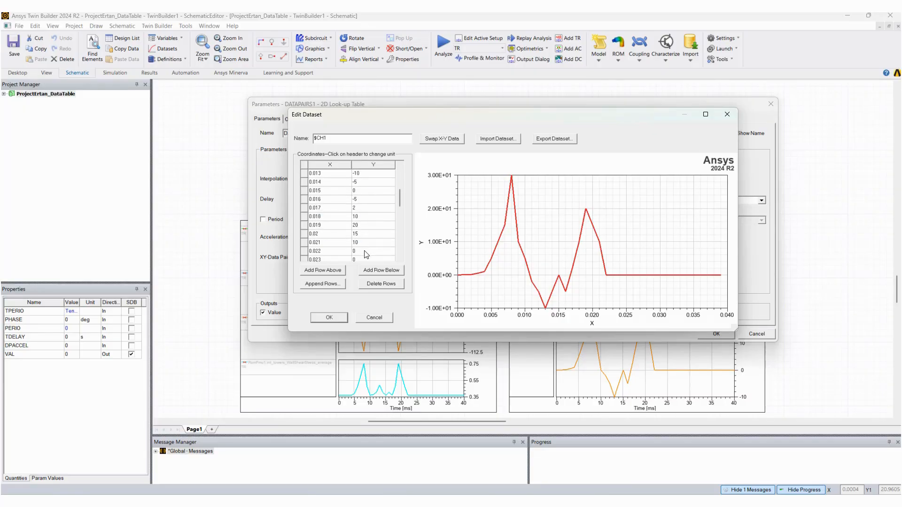
scroll(367, 253, "down", 2)
double_click(364, 226)
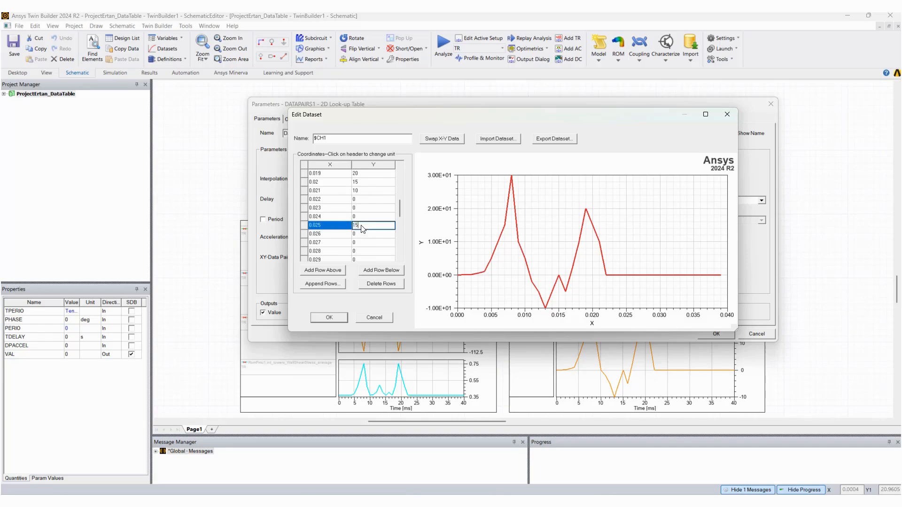
key("Return")
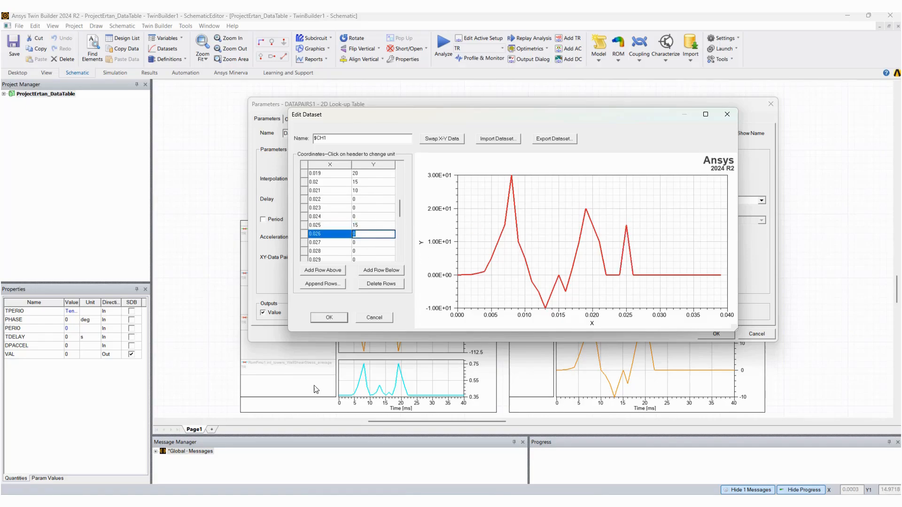
left_click(336, 318)
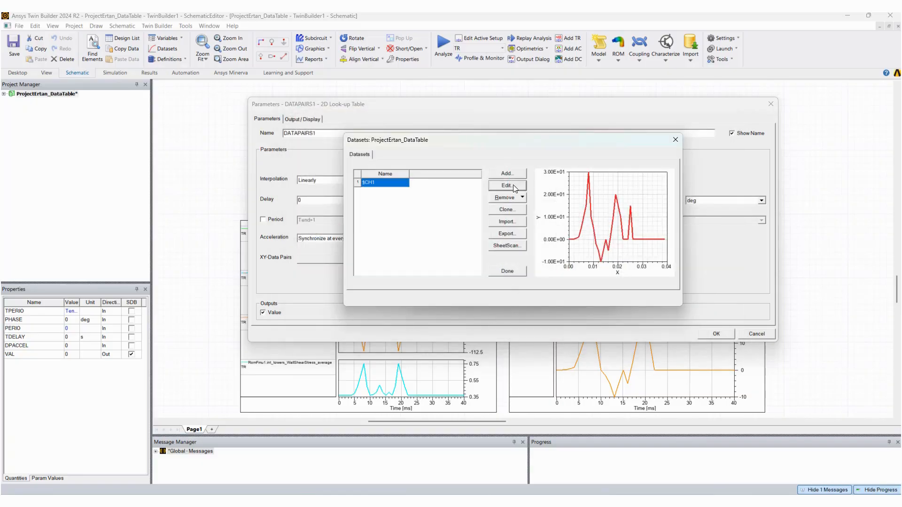
left_click(511, 271)
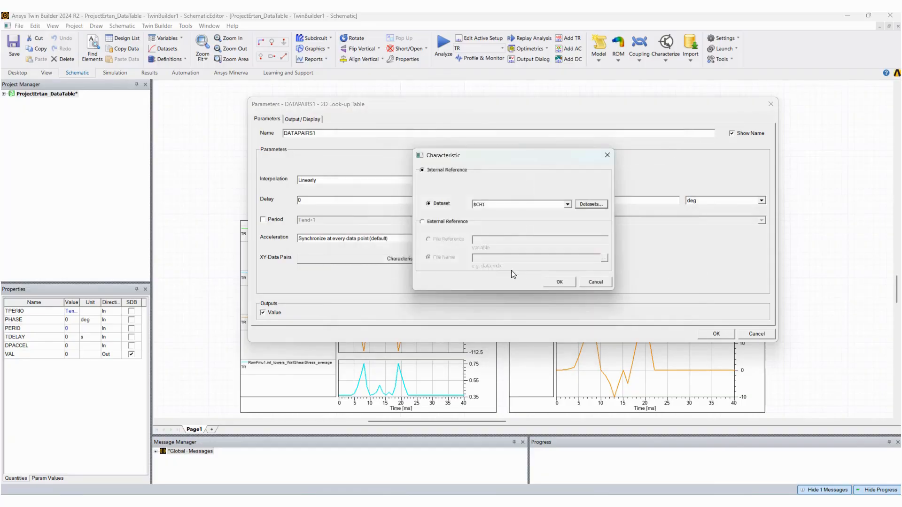
left_click(560, 282)
left_click(716, 334)
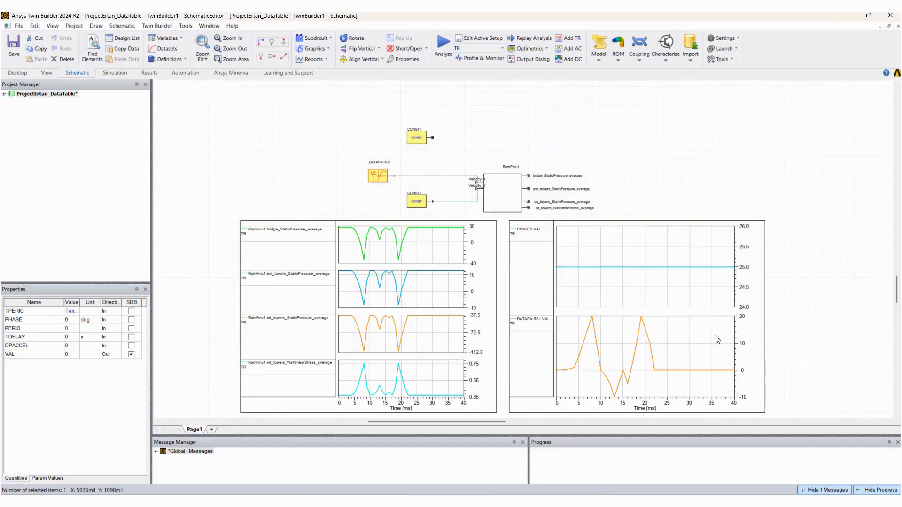
Run the TR analysis of the DataTable project with the edited $CH1 dataset
left_click(290, 127)
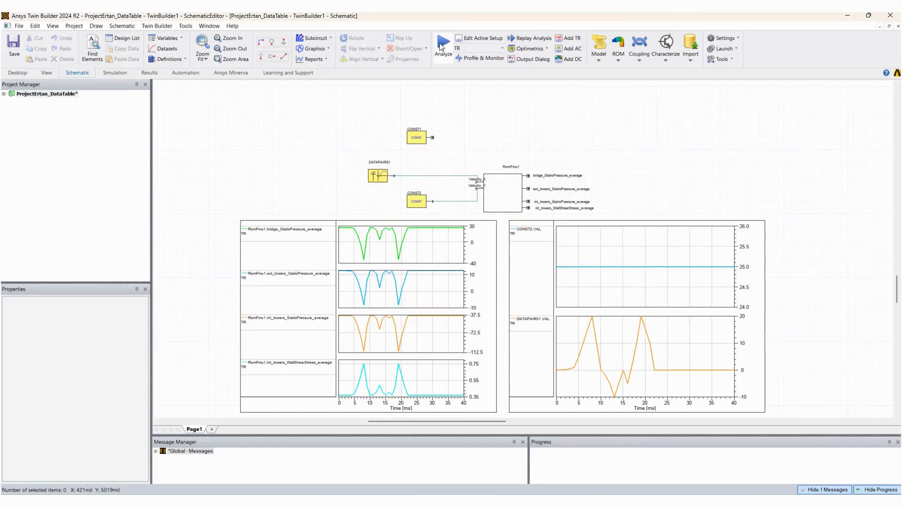
left_click(441, 45)
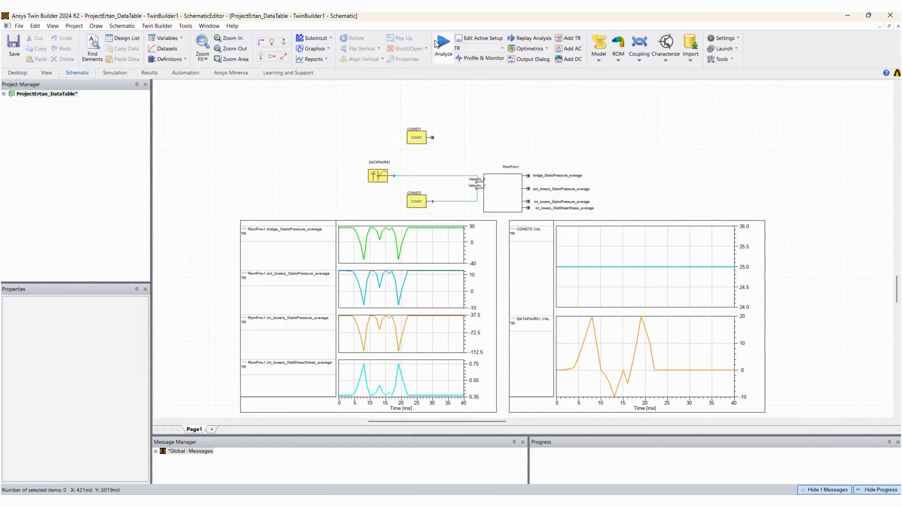